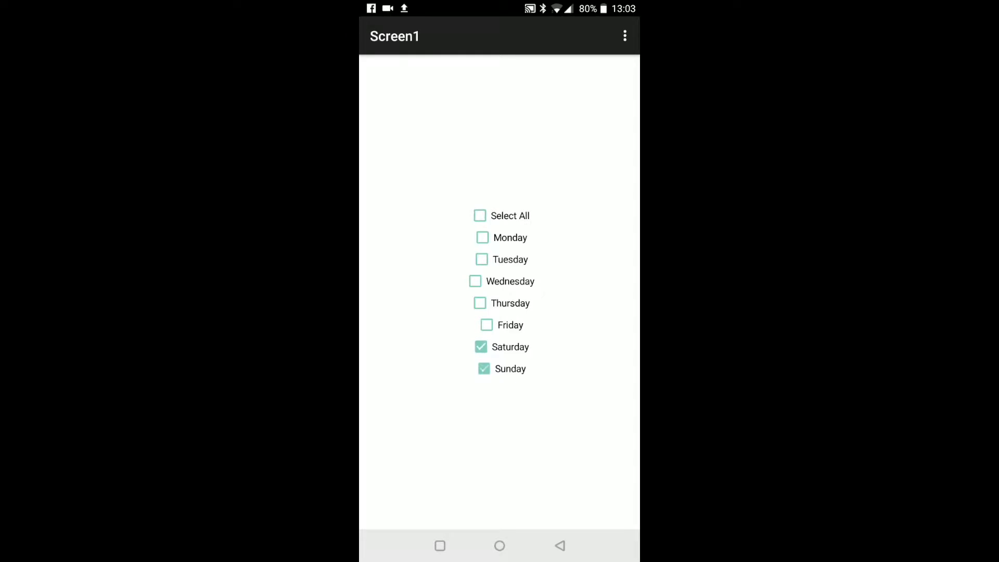
- In the phone demo, toggle Select All on, off, on, then off to clear every day
click(479, 215)
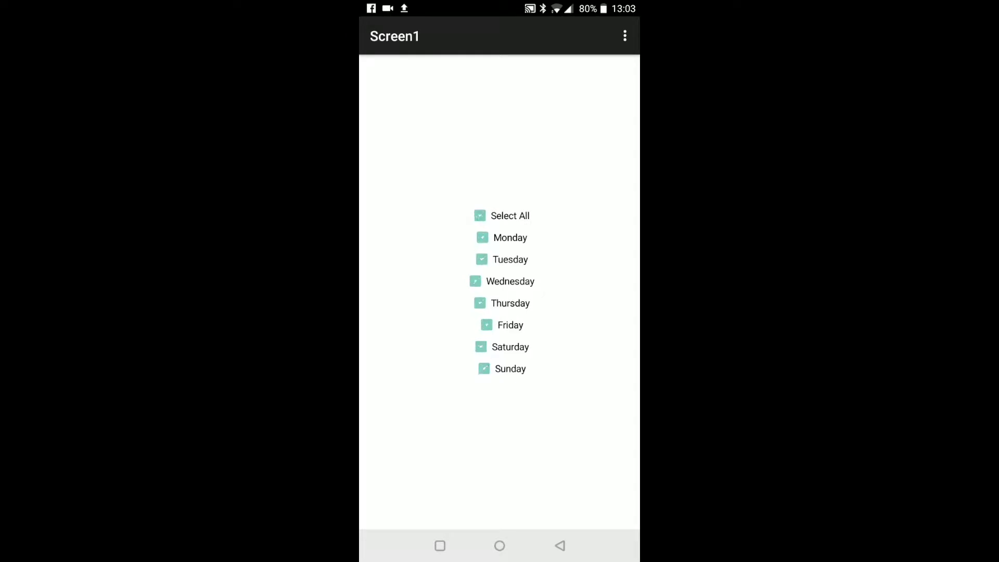
click(480, 215)
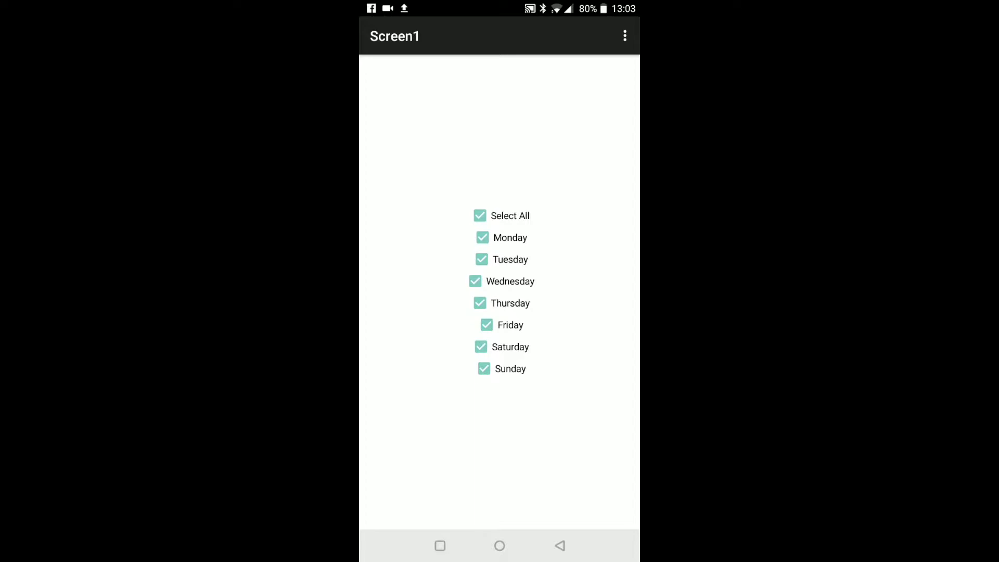
click(479, 215)
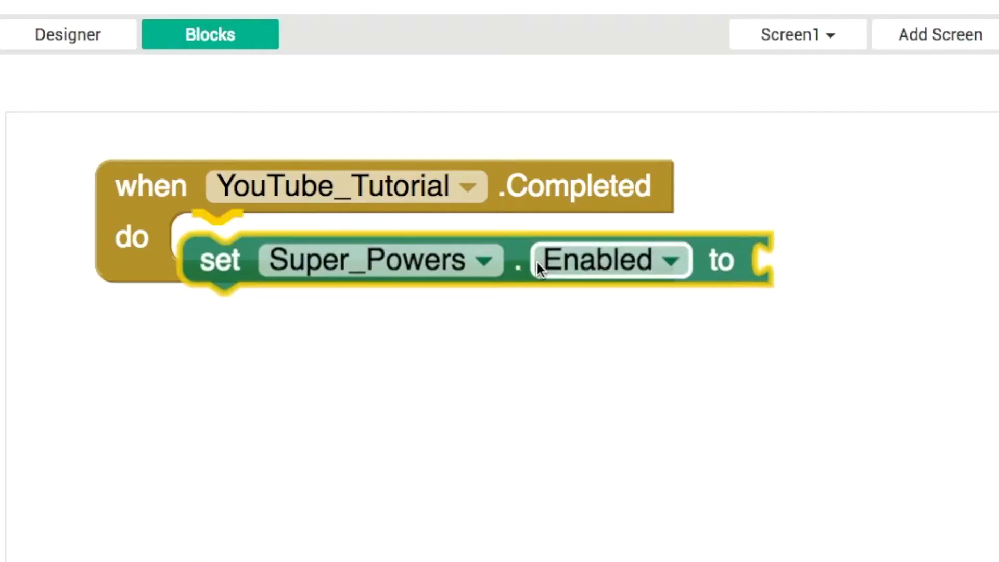
- Snap set Super_Powers.Enabled into the Completed event's do slot with a true value
drag(520, 443, 537, 263)
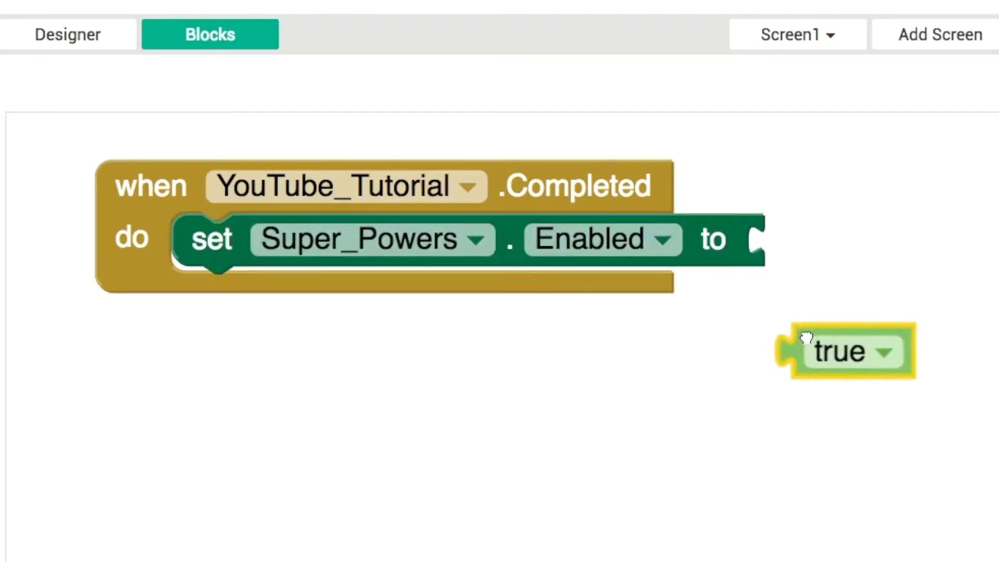
drag(804, 437, 797, 234)
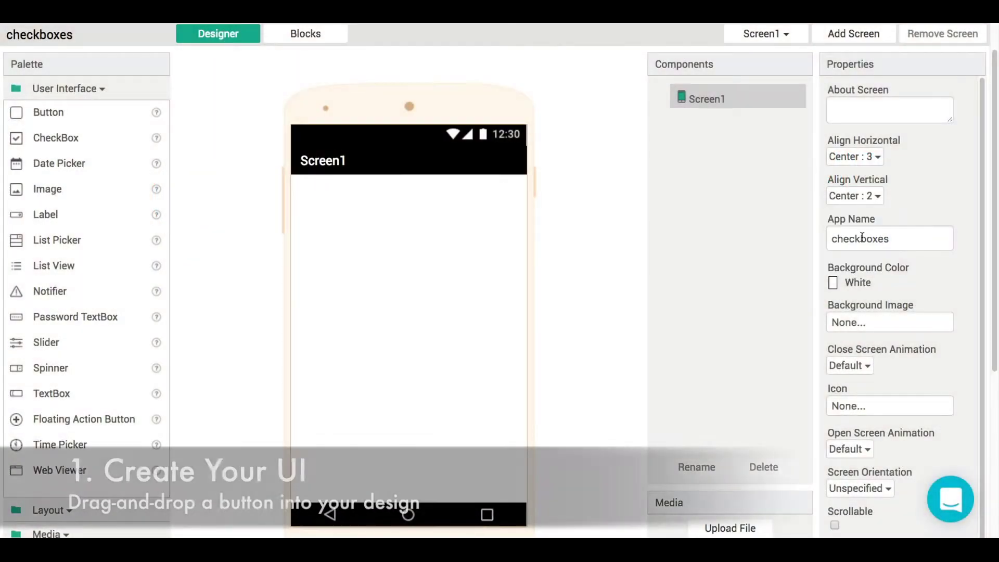
- Drop six CheckBox components onto Screen1, placing CheckBox6 above CheckBox1
drag(64, 145, 378, 269)
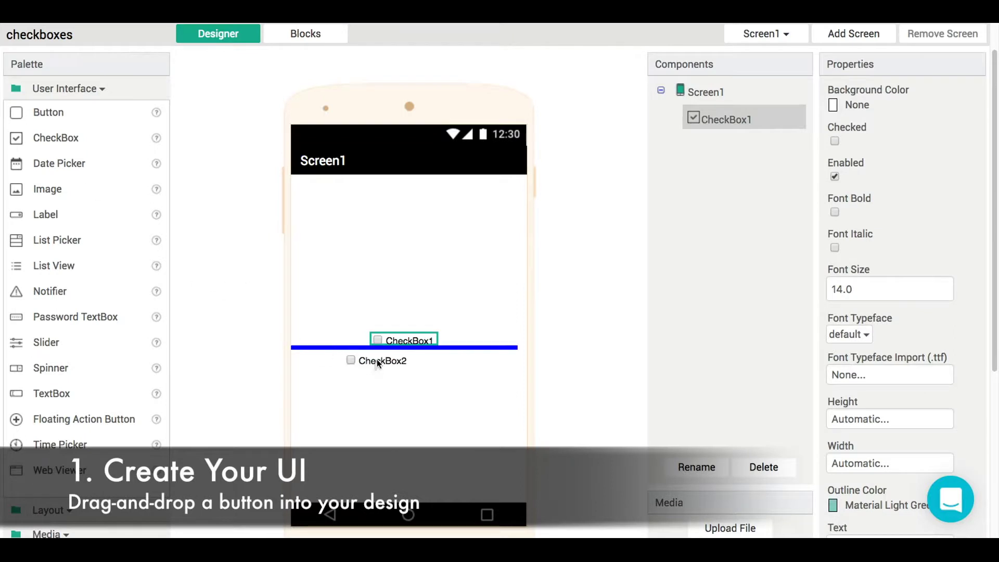
drag(61, 150, 418, 397)
drag(67, 144, 383, 410)
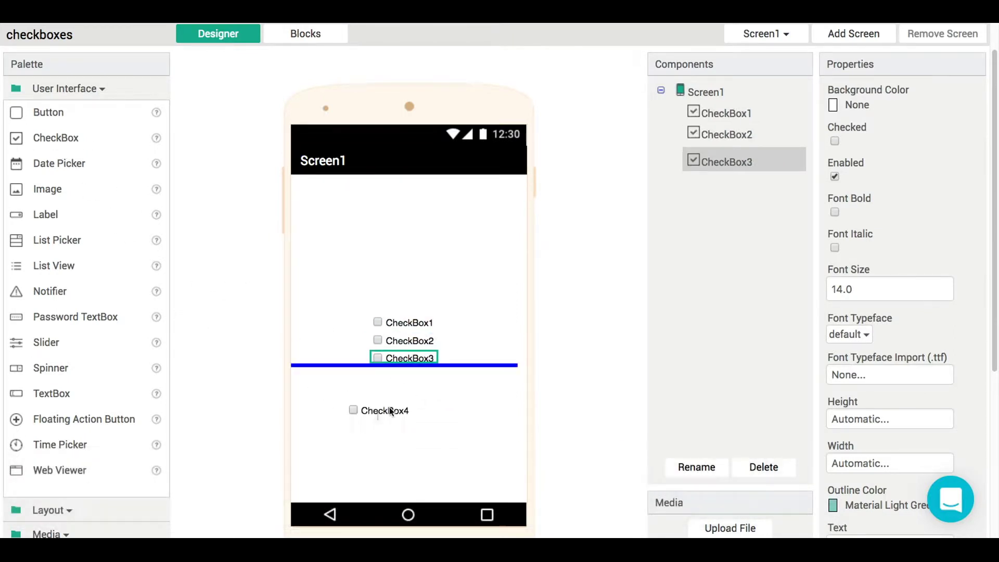
drag(50, 137, 406, 404)
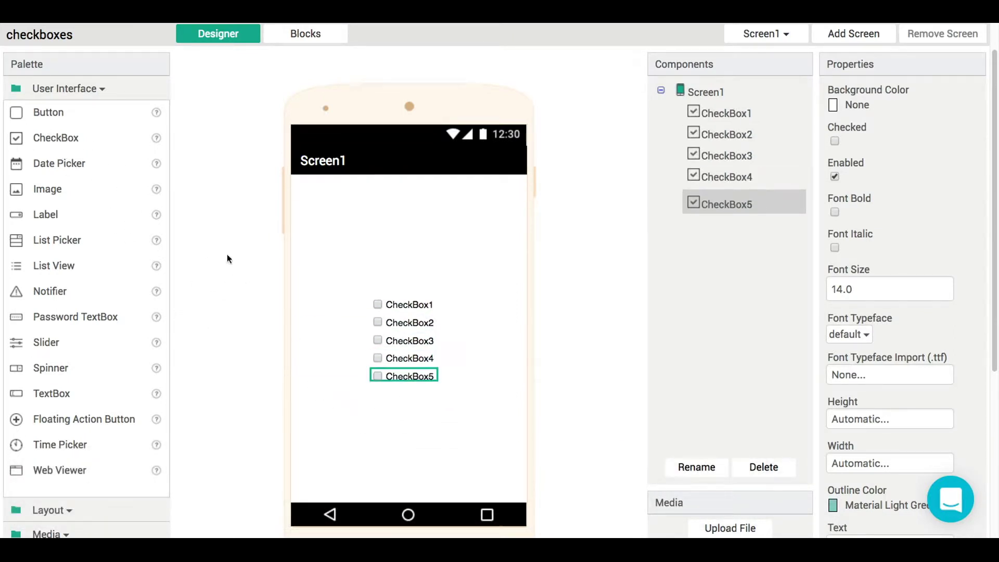
drag(47, 140, 375, 295)
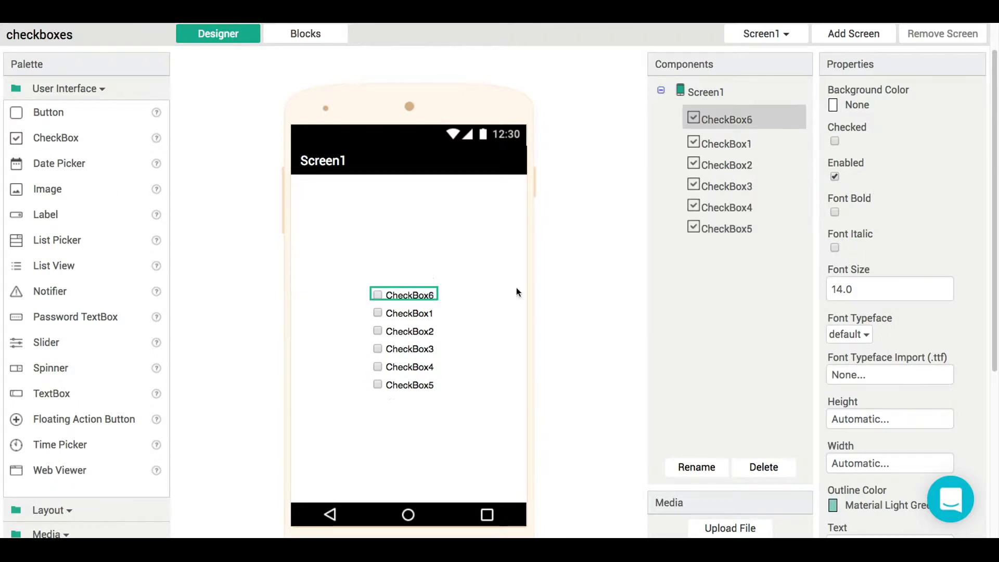
- Relabel CheckBox1, CheckBox2 and CheckBox3 as Monday, Tuesday and Wednesday
click(726, 145)
scroll(800, 344, down, 1)
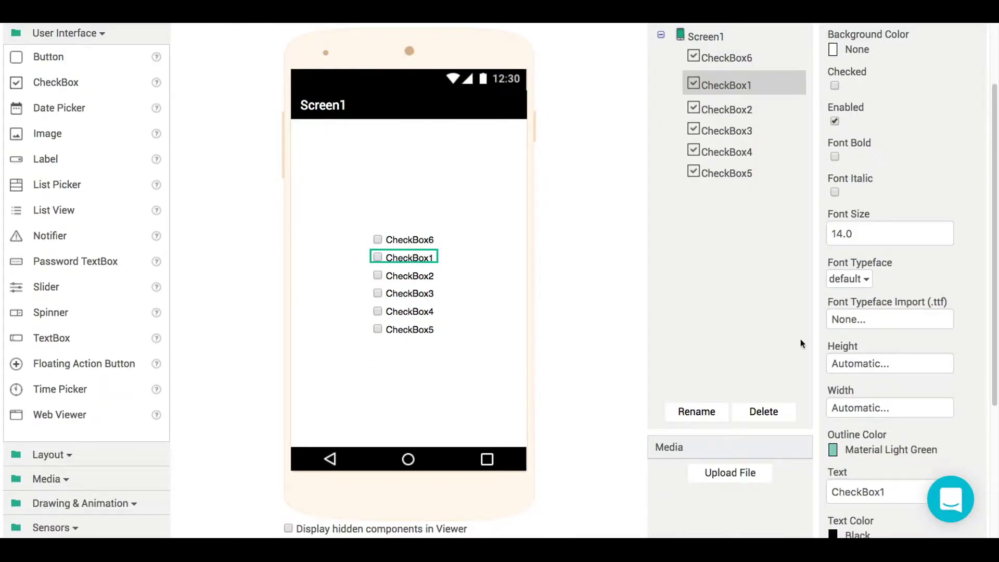
double_click(887, 493)
text(Monday)
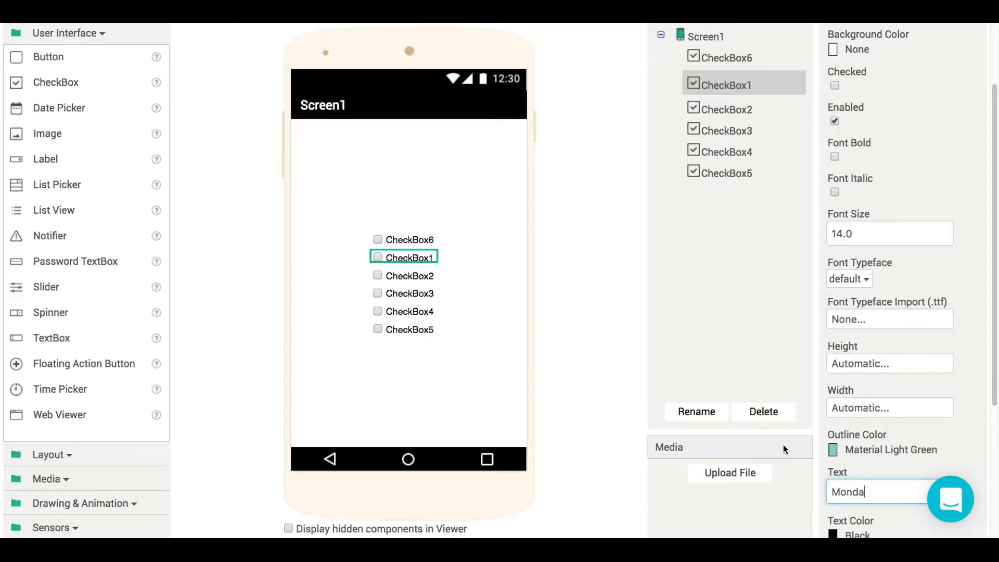
key(Return)
click(722, 115)
double_click(855, 492)
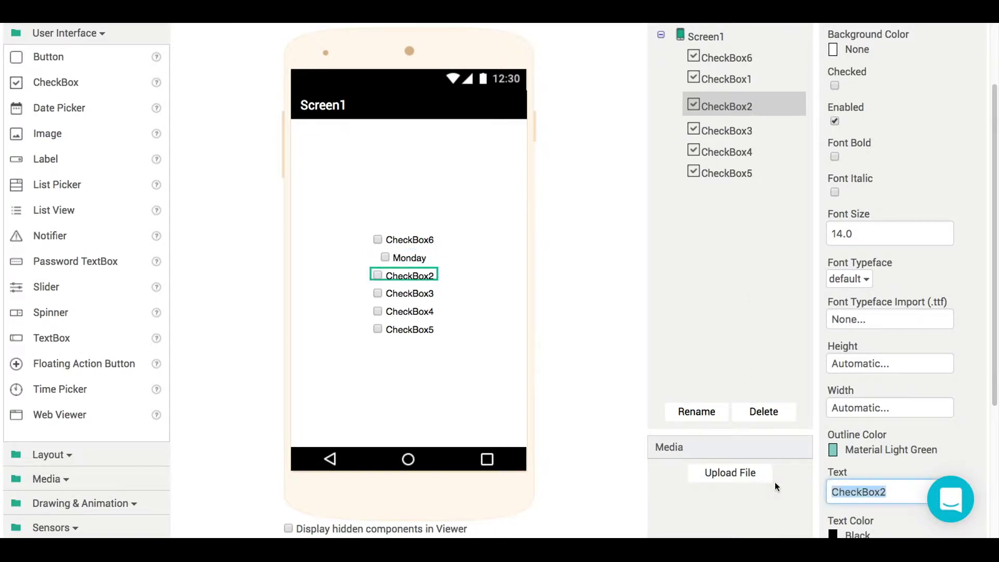
text(Tuesday)
key(Return)
click(724, 135)
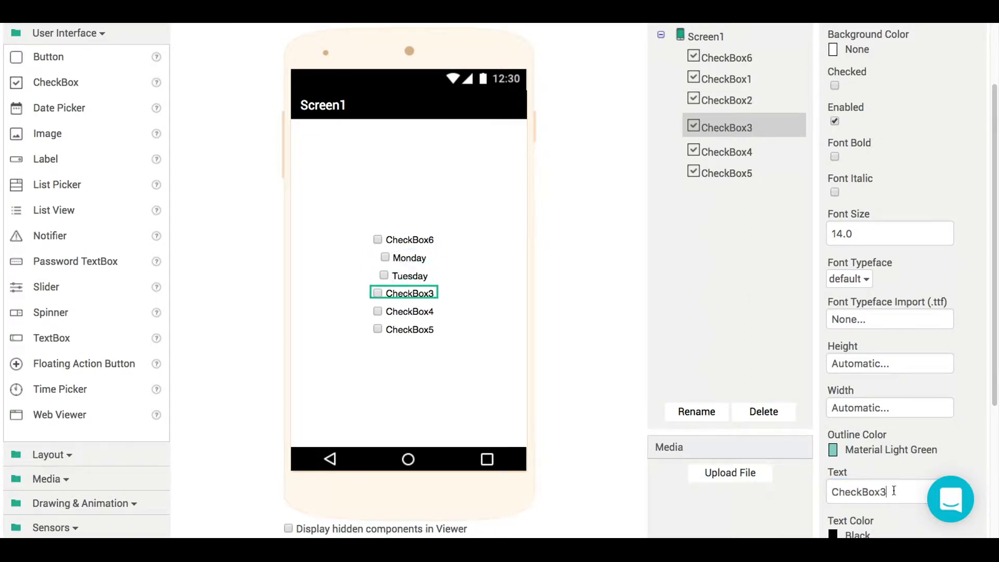
double_click(855, 492)
text(Wednesday)
key(Return)
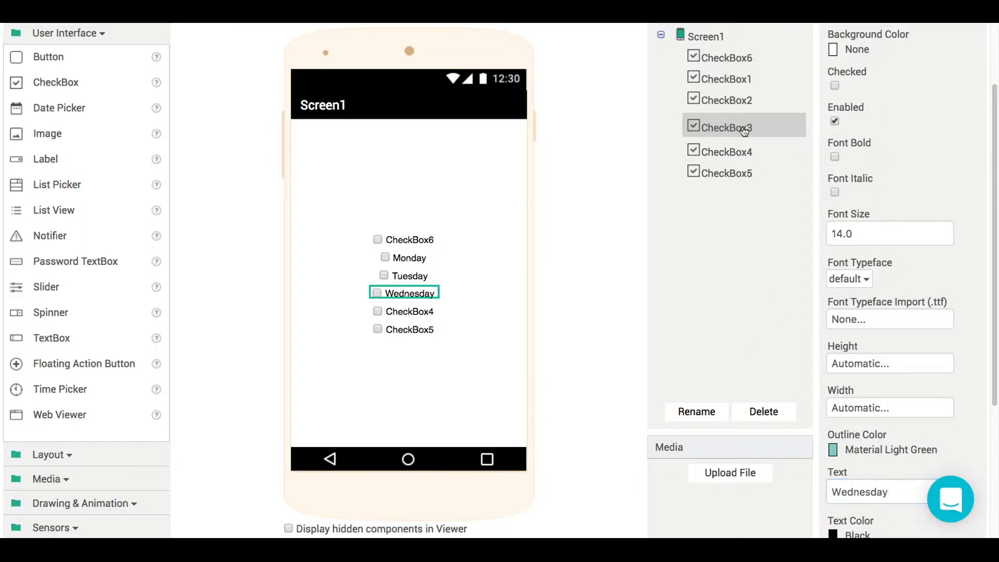
- Relabel CheckBox4, CheckBox5 and CheckBox6 as Thursday, Friday and Select All
click(739, 154)
double_click(889, 491)
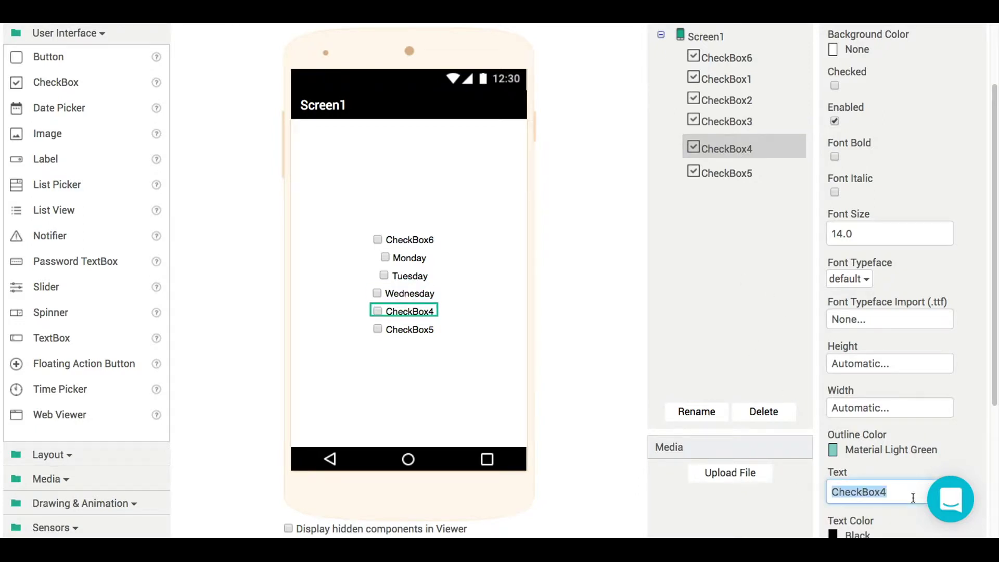
text(Thursday)
key(Return)
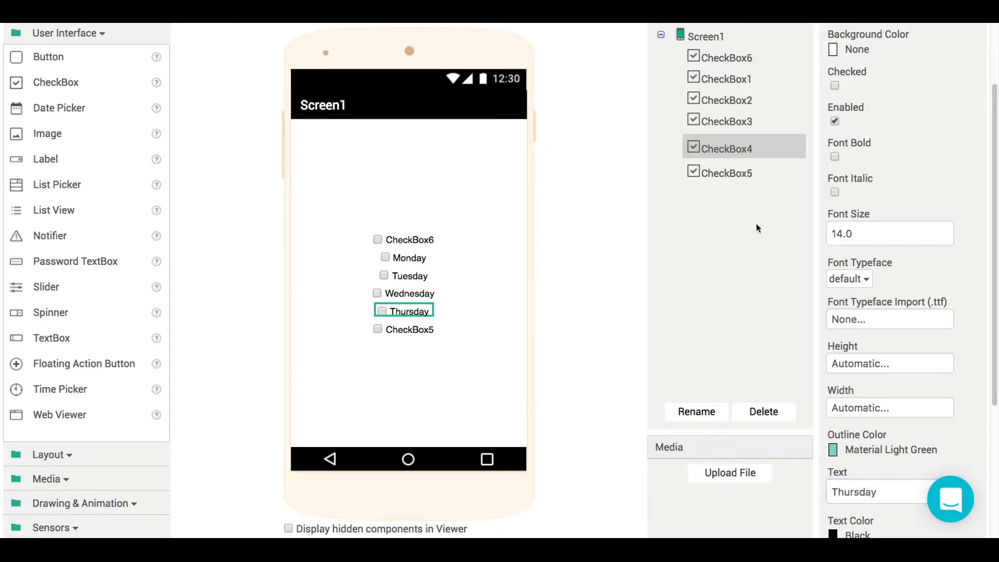
click(728, 173)
double_click(859, 493)
text(Friday)
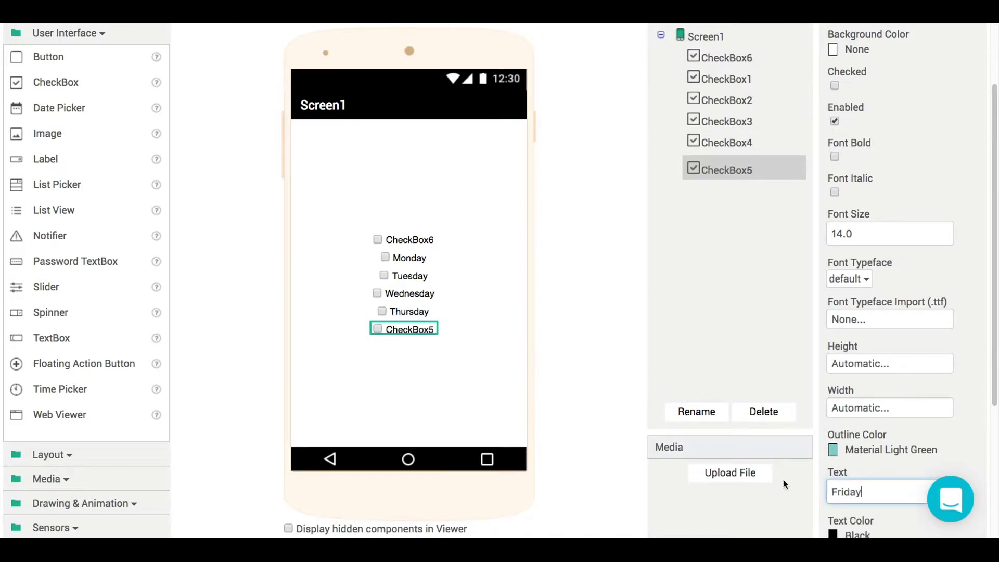
key(Return)
click(728, 62)
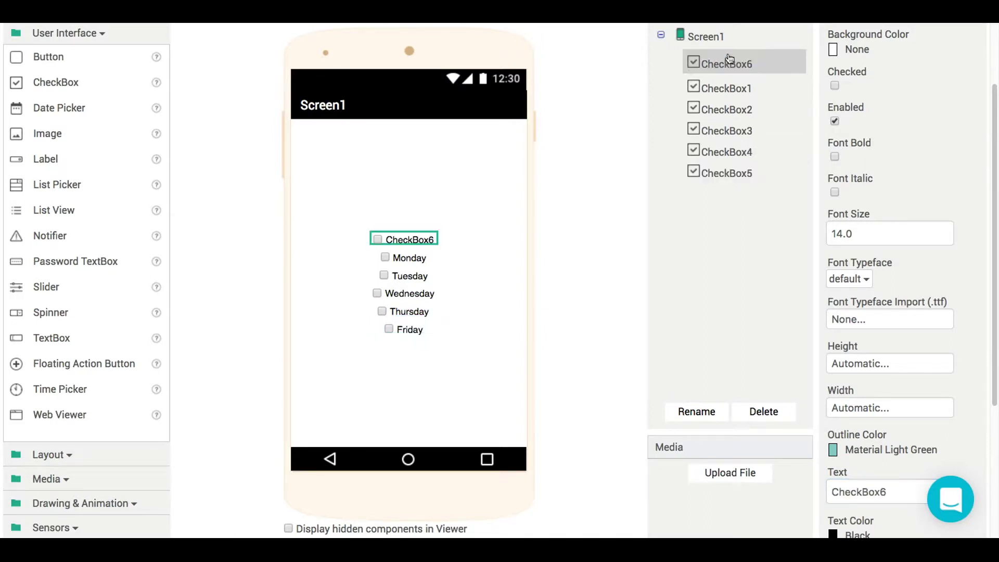
double_click(884, 490)
text(Select A)
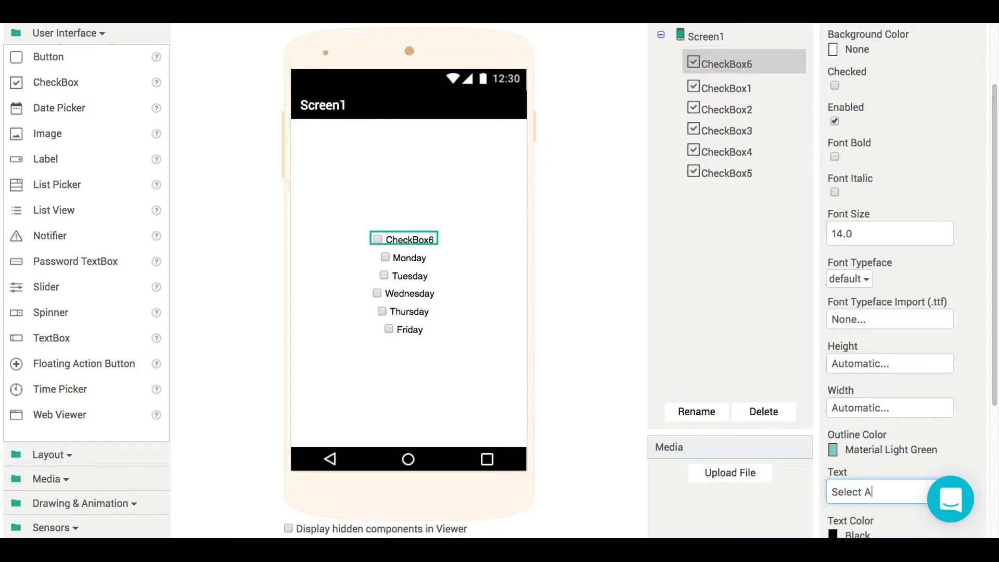
text(ll)
key(Return)
scroll(728, 275, up, 2)
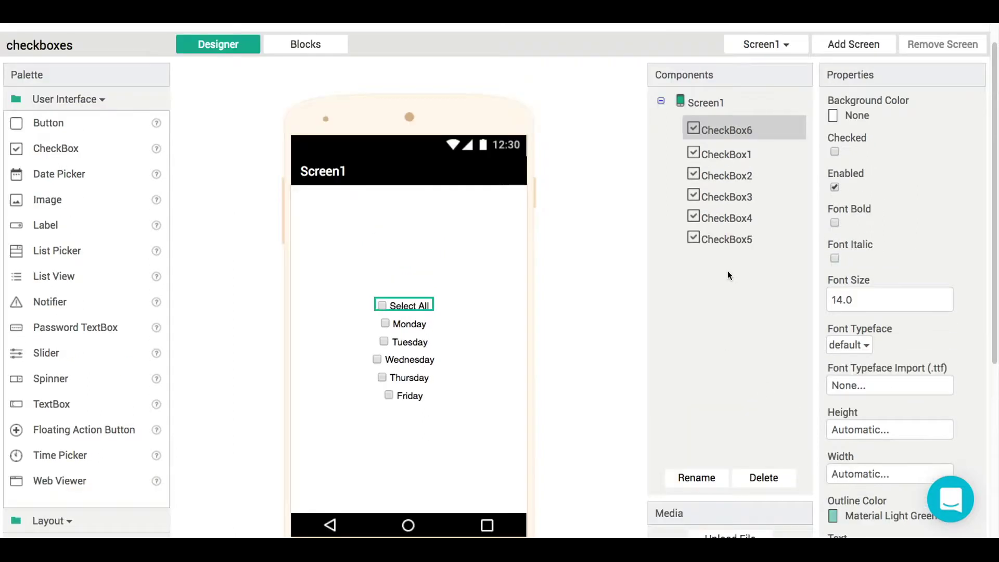
- Add a CheckBox6.Changed event with an if-else block testing CheckBox6.Checked
click(312, 44)
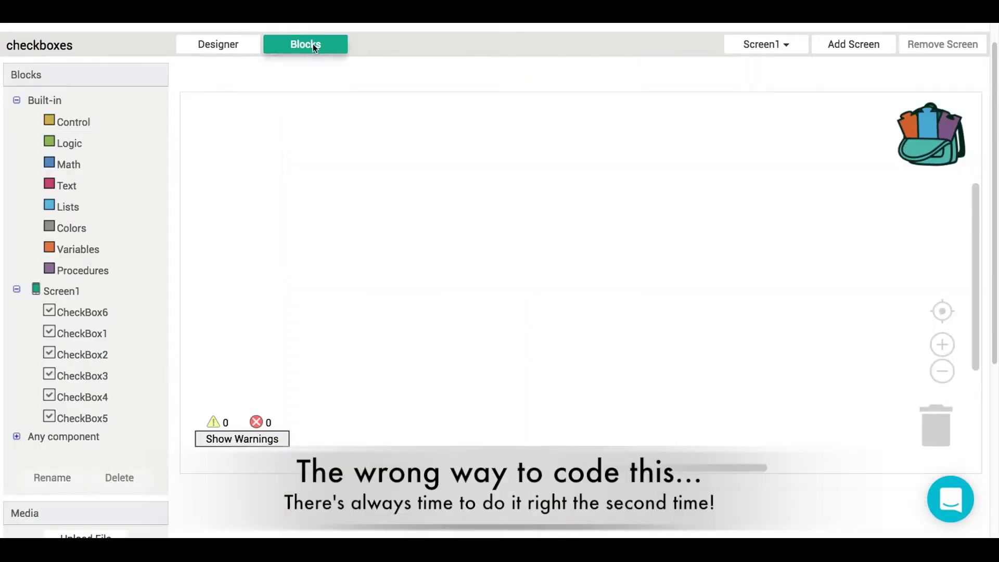
click(82, 312)
mouse_move(212, 107)
mouse_down()
mouse_move(269, 132)
mouse_move(303, 173)
mouse_up()
click(73, 123)
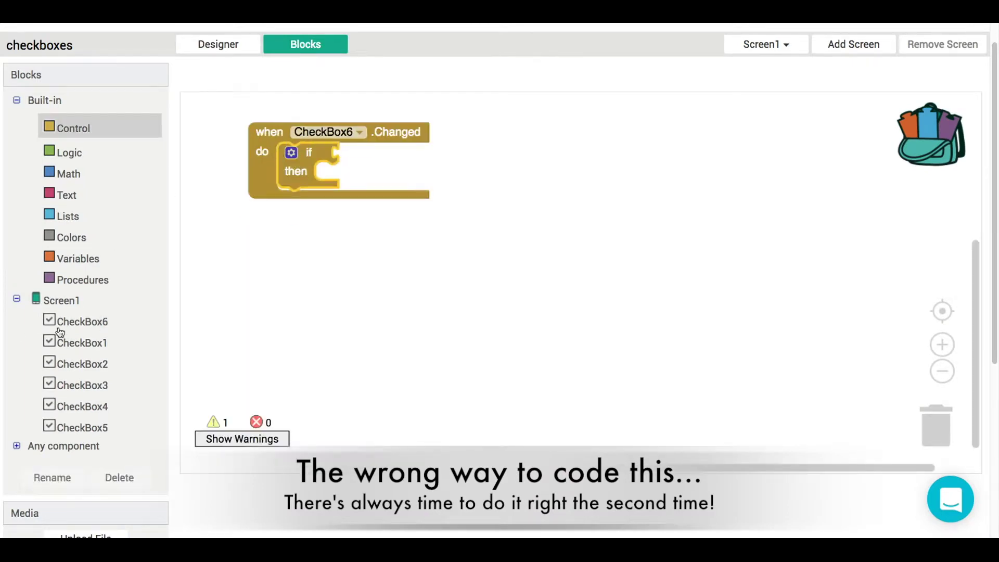
click(78, 321)
drag(274, 357, 418, 156)
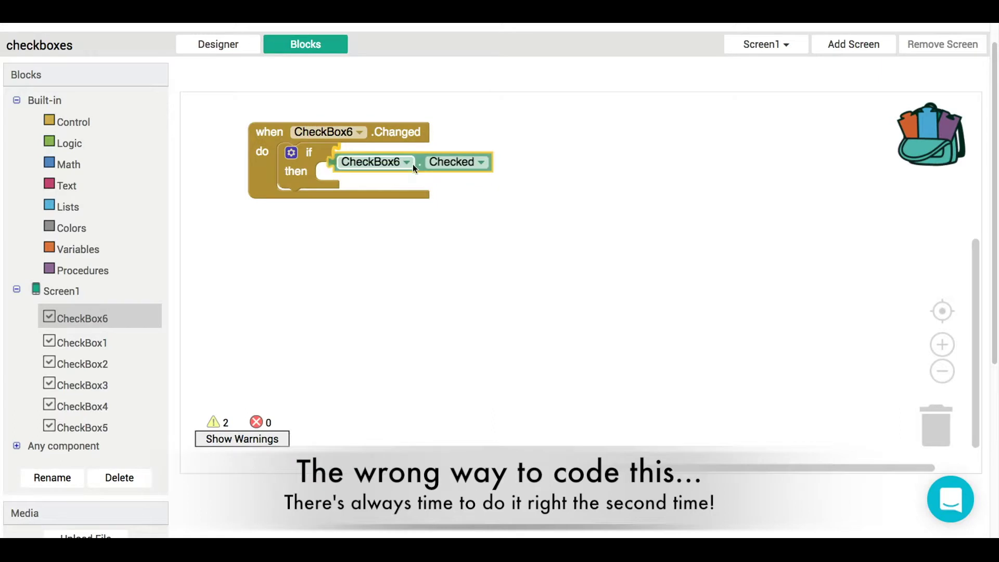
click(291, 152)
drag(287, 257, 359, 266)
click(291, 153)
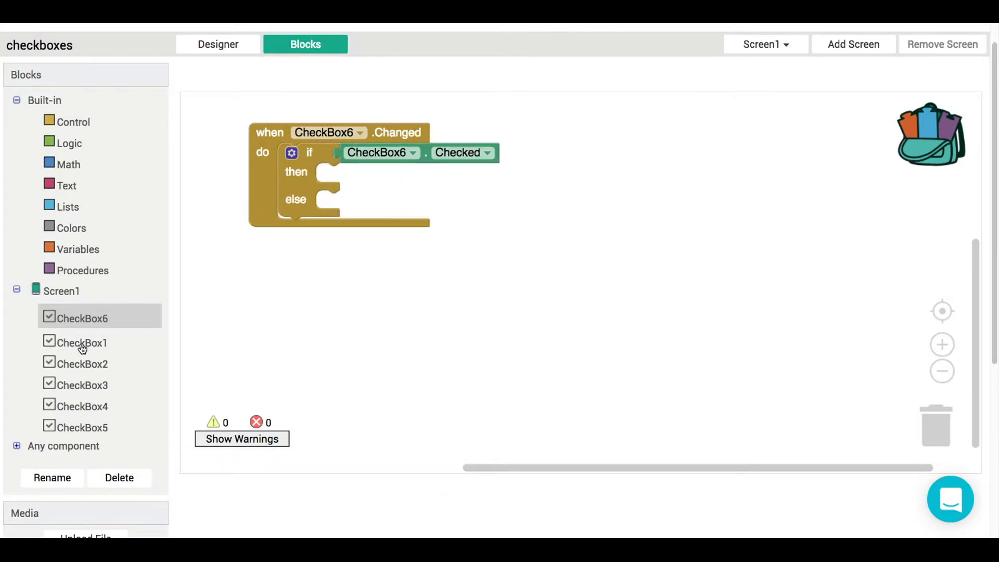
- Set CheckBox1.Checked to true in the then branch, then copy and paste that block
click(82, 344)
drag(205, 392, 329, 174)
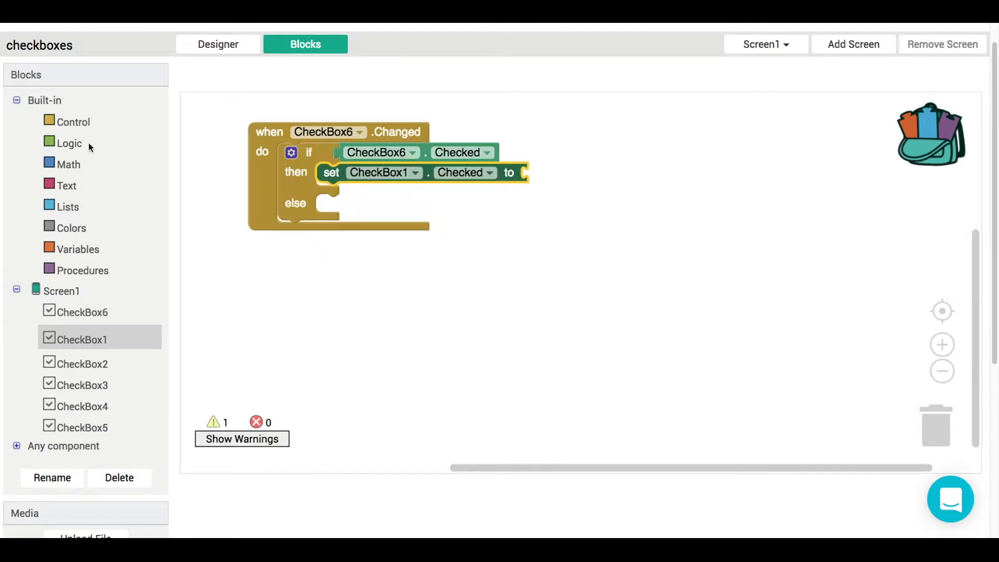
click(71, 144)
drag(210, 107, 538, 179)
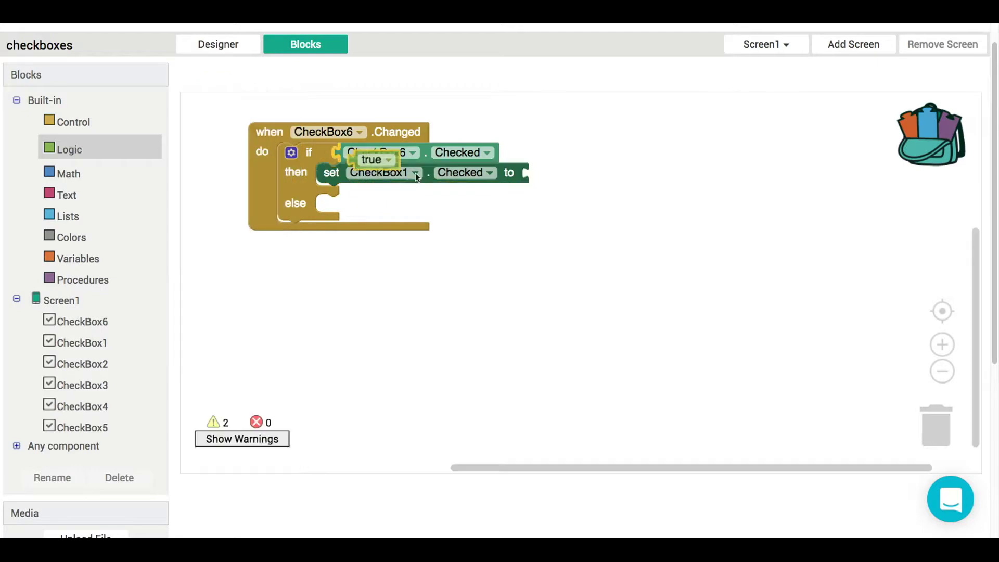
click(490, 181)
key(ctrl+c)
key(ctrl+v)
key(ctrl+v)
key(ctrl+v)
key(ctrl+v)
- Attach two copies under the then branch, set to CheckBox2 and CheckBox3
click(519, 195)
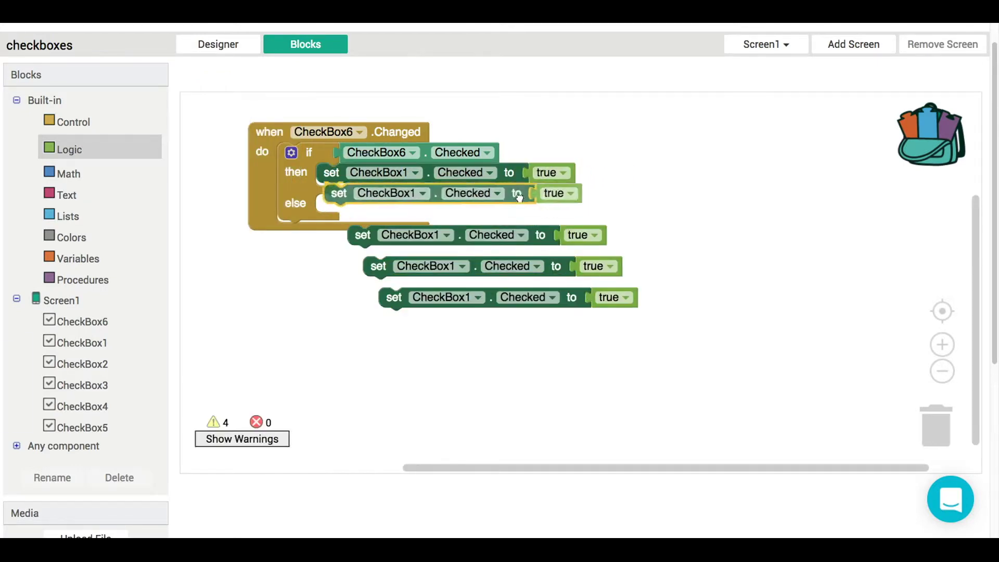
drag(518, 195, 511, 193)
click(389, 193)
click(374, 225)
drag(403, 237, 371, 216)
click(382, 213)
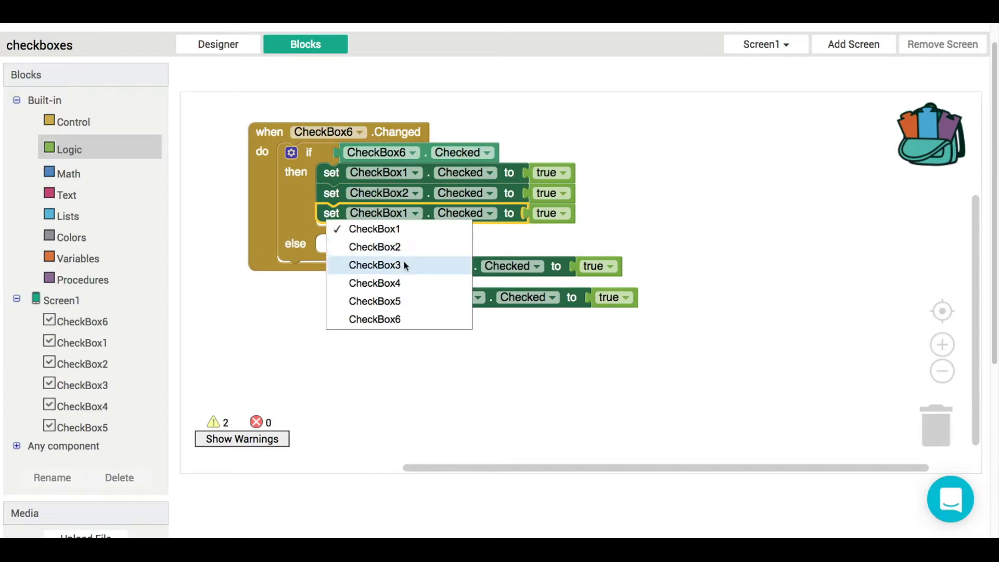
click(404, 266)
- Attach two more copies to the then branch, set to CheckBox4 and CheckBox5
drag(378, 266, 375, 237)
click(383, 233)
click(375, 303)
drag(394, 298, 360, 255)
click(391, 255)
click(410, 342)
click(328, 175)
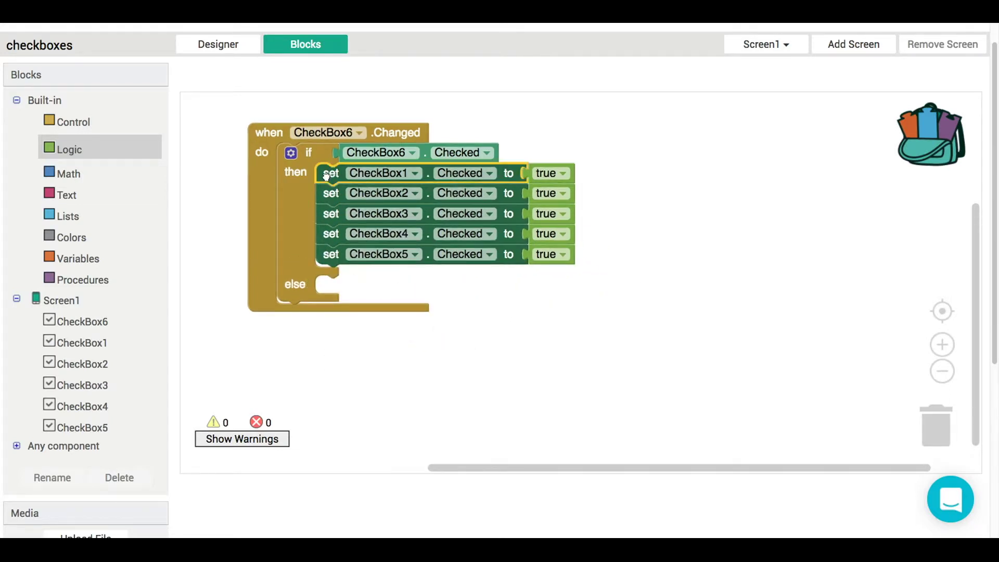
- Place a copy of the set CheckBox1.Checked block in else, changed to false
key(ctrl+c)
key(ctrl+v)
drag(336, 201, 330, 286)
click(538, 286)
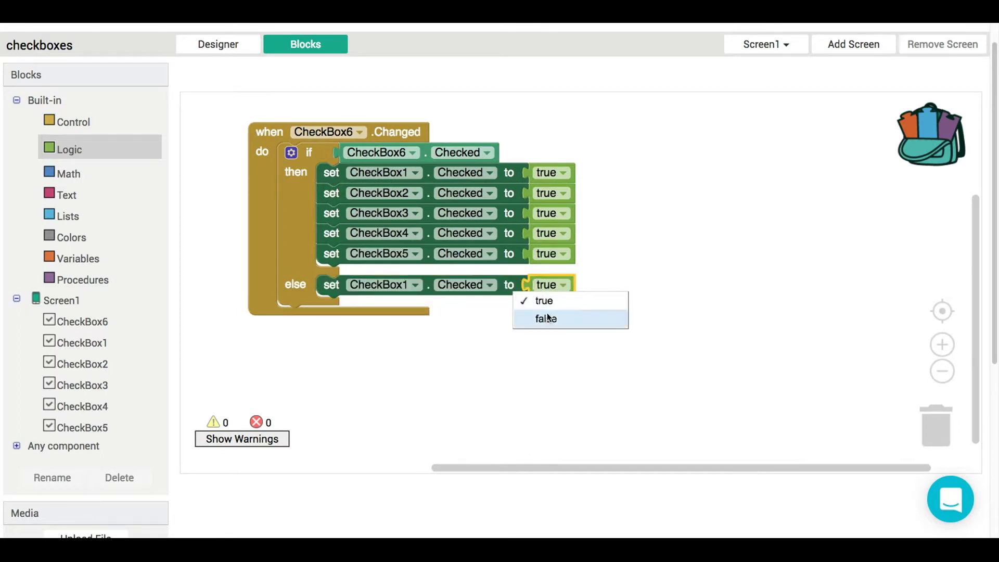
click(546, 319)
- Paste four more set-to-false copies into the else branch
key(ctrl+c)
key(ctrl+v)
key(ctrl+v)
key(ctrl+v)
mouse_move(435, 320)
mouse_down()
mouse_move(425, 312)
mouse_move(425, 325)
mouse_up()
mouse_move(428, 367)
mouse_down()
mouse_move(380, 343)
mouse_move(414, 352)
mouse_up()
click(401, 336)
click(431, 348)
key(ctrl+c)
key(ctrl+v)
- Point the else copies at CheckBox2 through CheckBox5 and return to the Designer
click(379, 295)
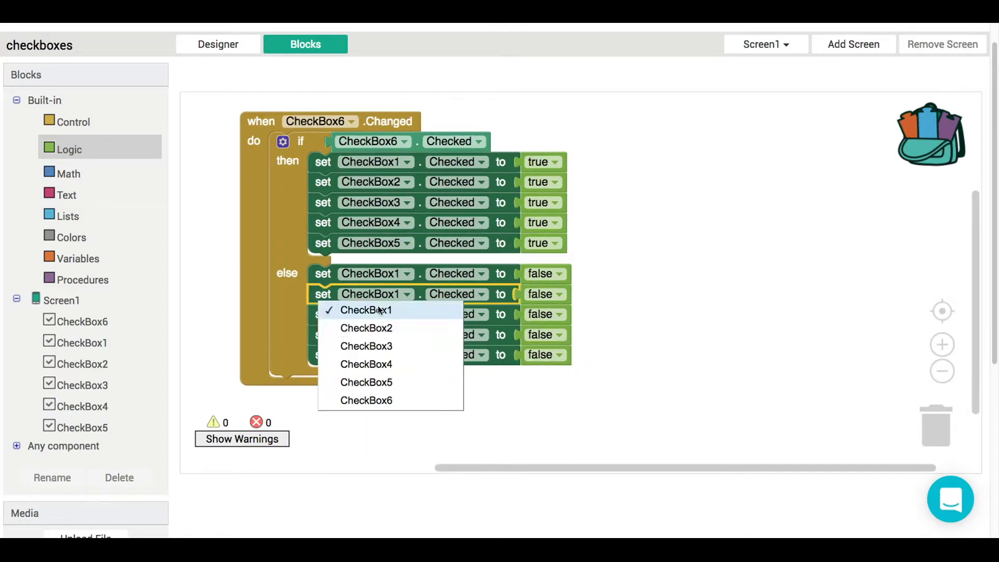
click(382, 328)
click(397, 365)
click(379, 334)
click(383, 404)
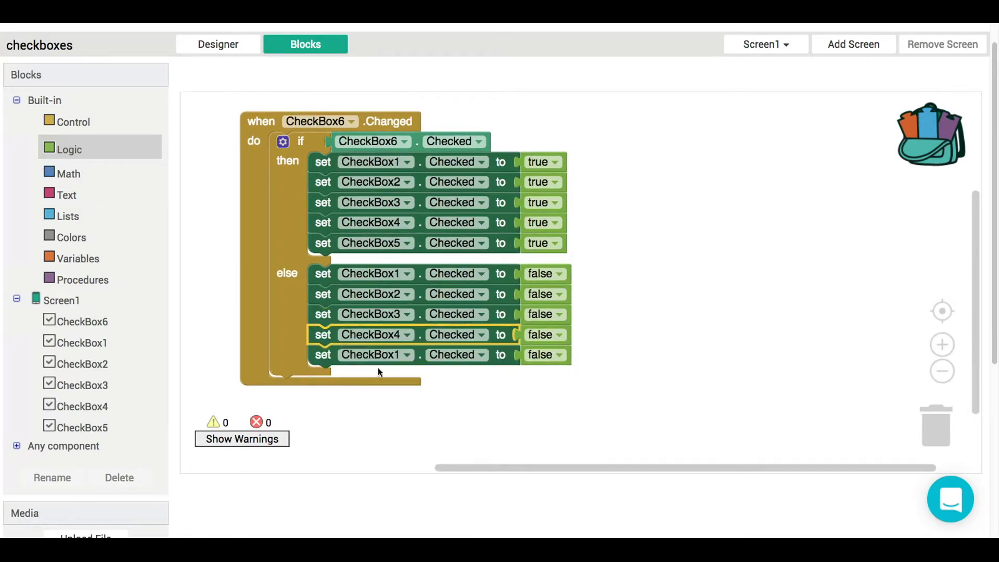
click(391, 355)
click(365, 441)
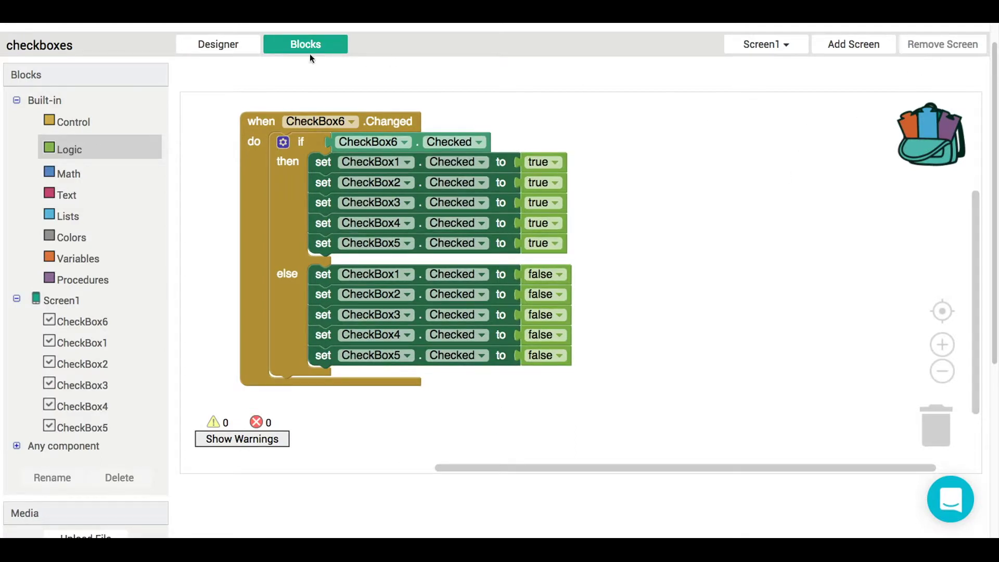
click(234, 47)
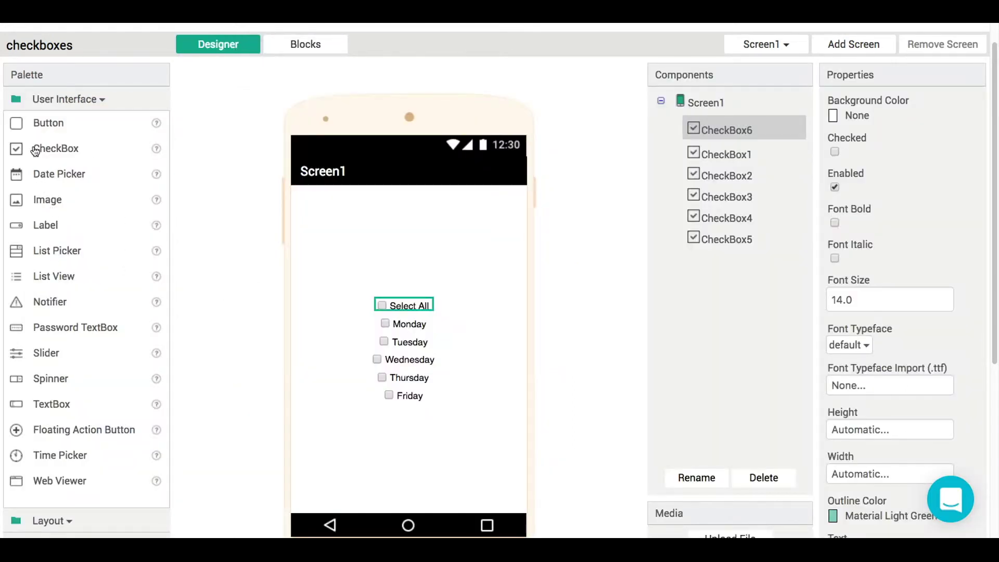
- Drop a new CheckBox below Friday and set its Text to Saturday
drag(37, 150, 416, 424)
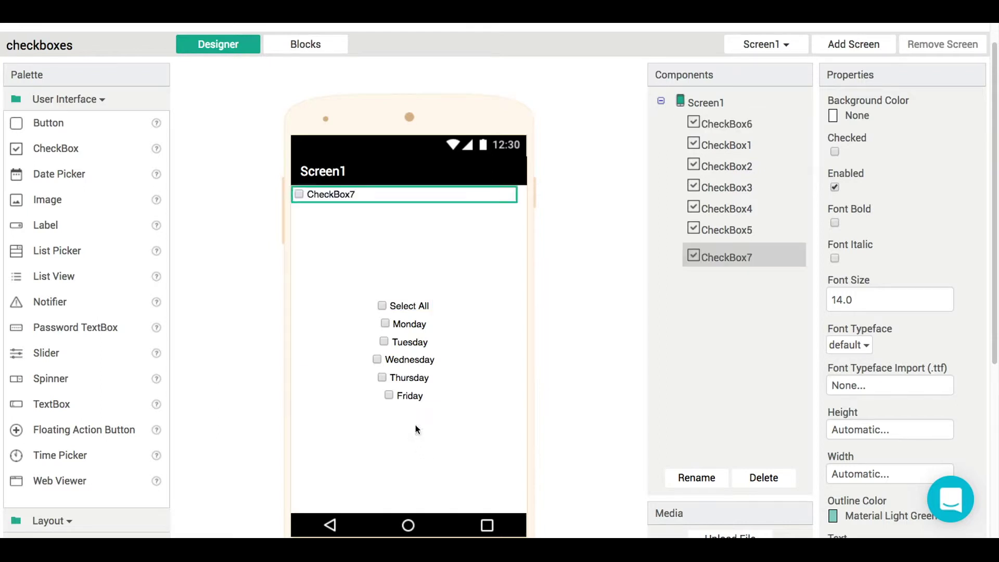
scroll(885, 501, down, 2)
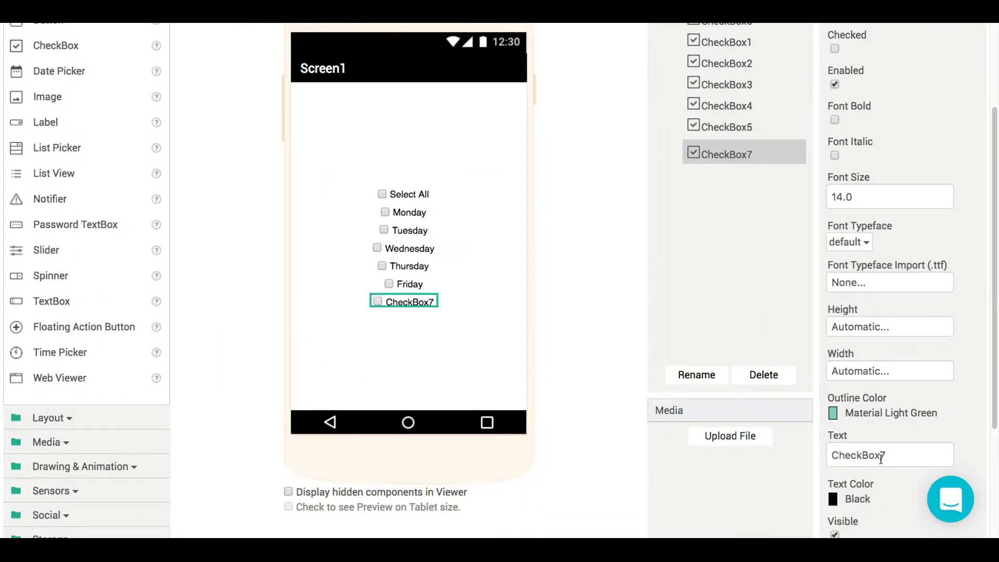
click(838, 449)
text(Saturday)
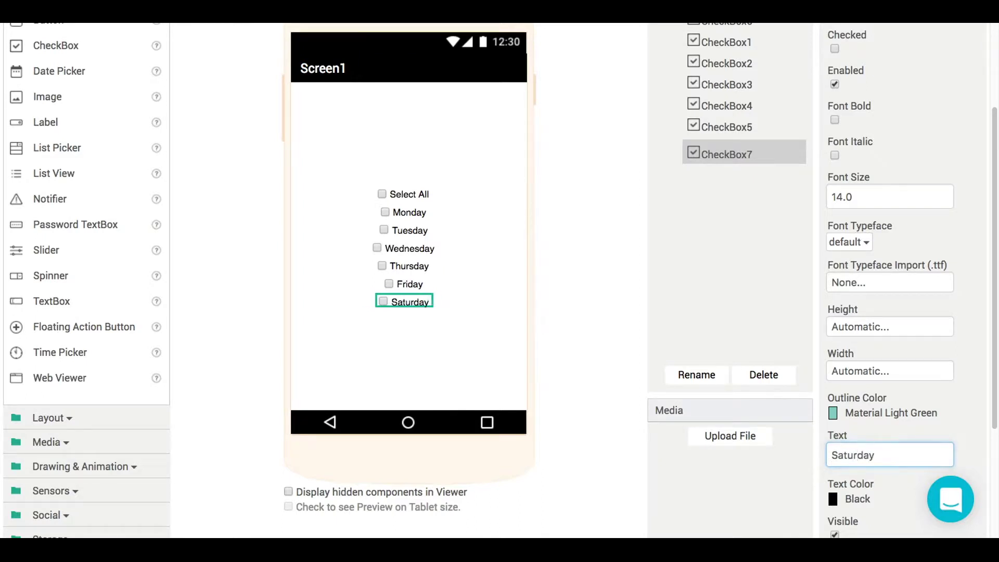
key(Return)
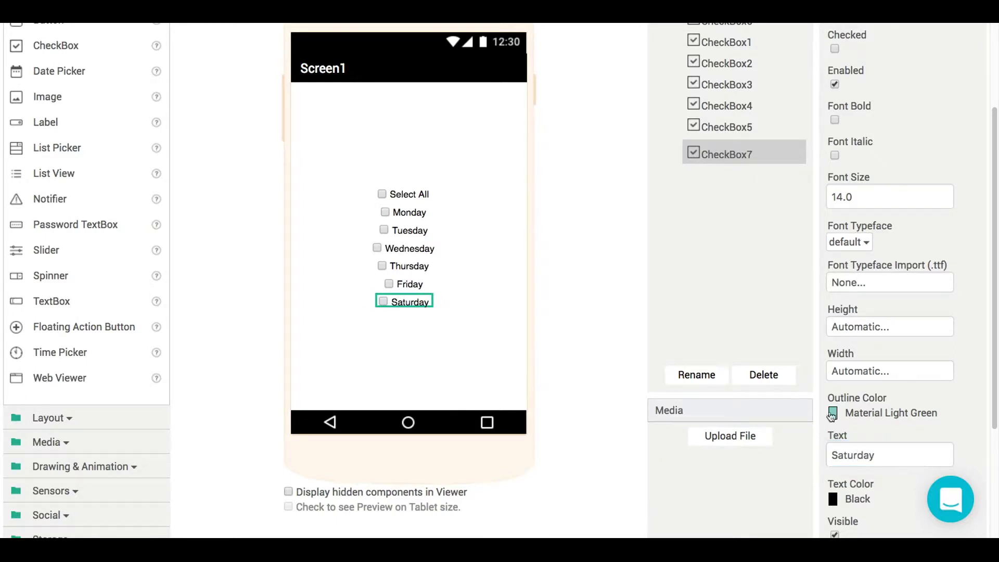
scroll(659, 293, up, 2)
scroll(644, 285, up, 2)
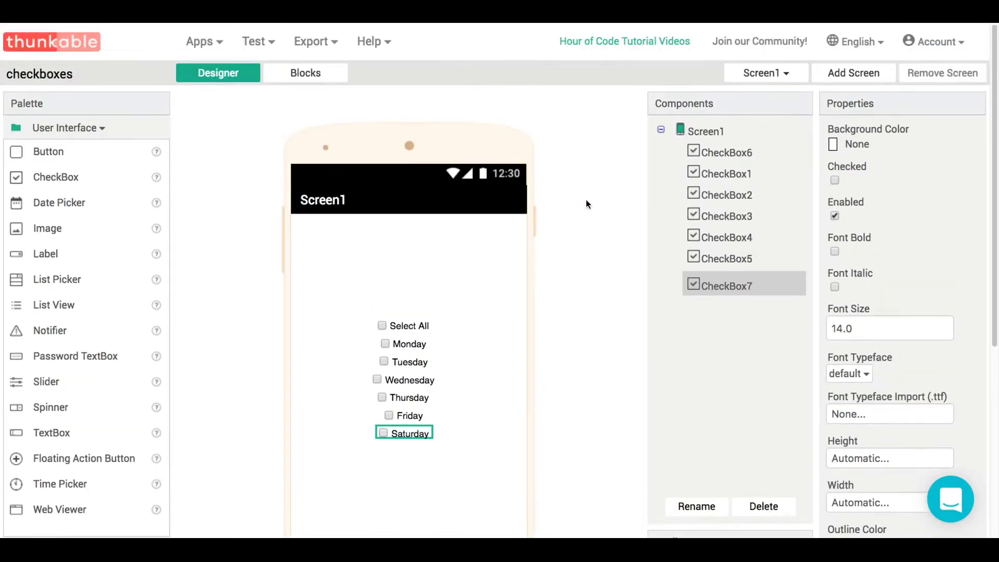
- Duplicate the CheckBox5 set-to-true block in then and change it to CheckBox7
click(328, 72)
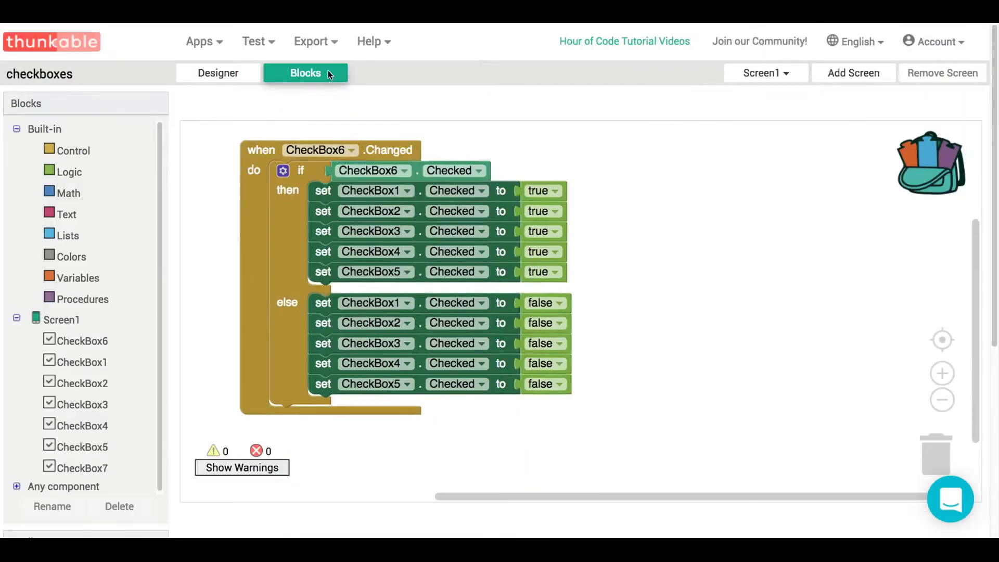
right_click(322, 271)
click(336, 286)
drag(341, 301, 326, 291)
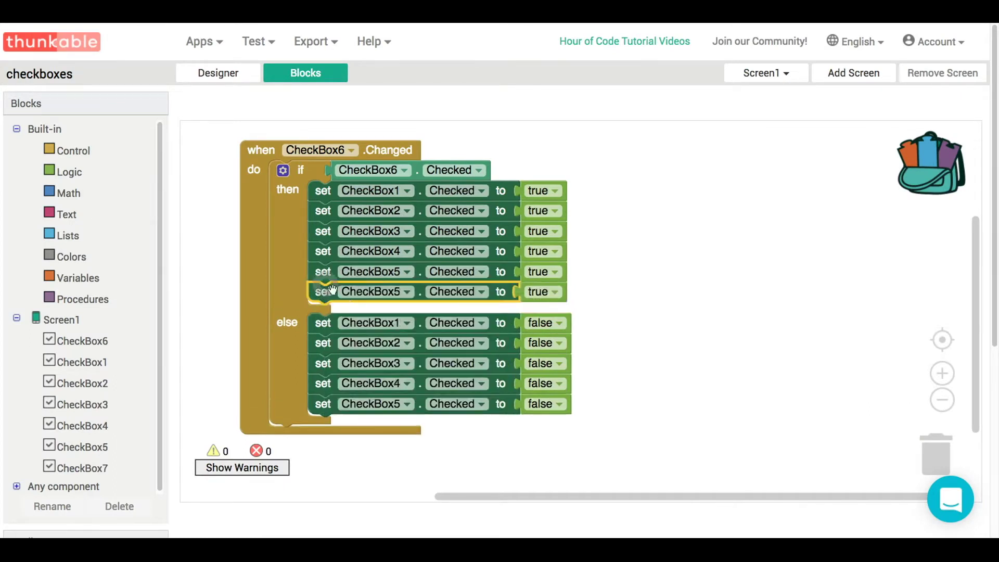
click(364, 293)
click(372, 419)
- Duplicate the CheckBox5 set-to-false block in else and change it to CheckBox7
click(349, 406)
click(324, 405)
right_click(323, 404)
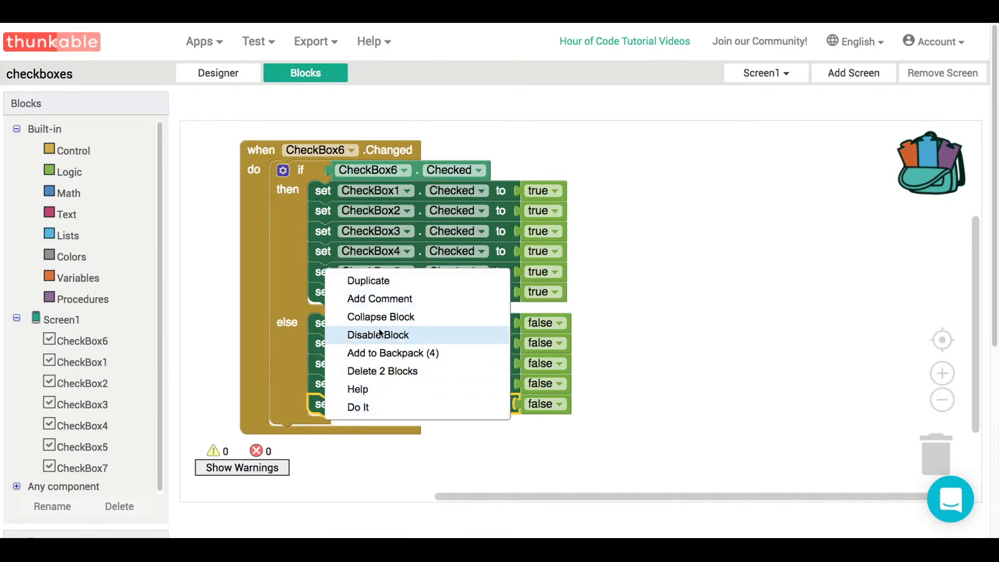
click(368, 280)
drag(389, 438, 368, 426)
click(383, 423)
click(395, 407)
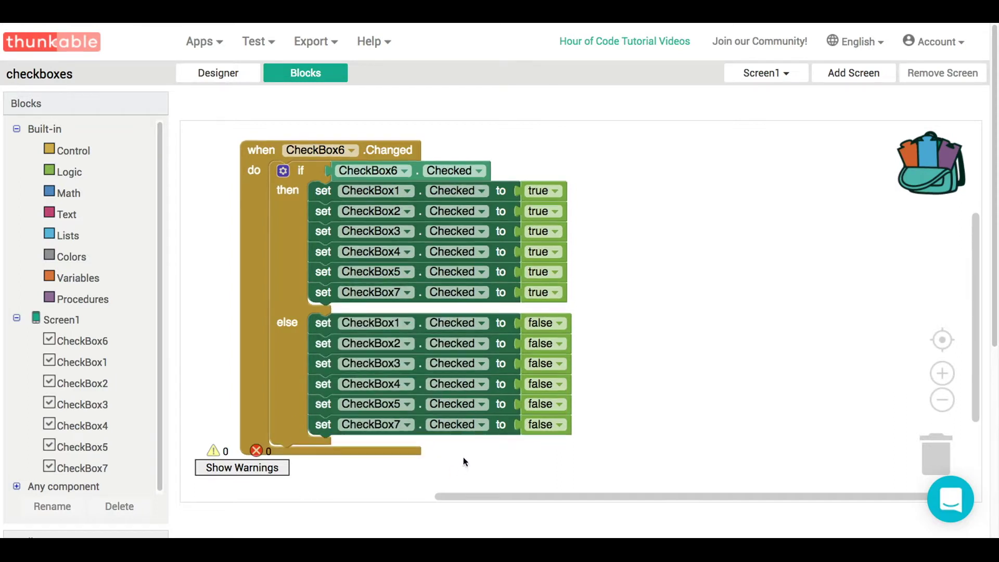
drag(639, 322, 733, 329)
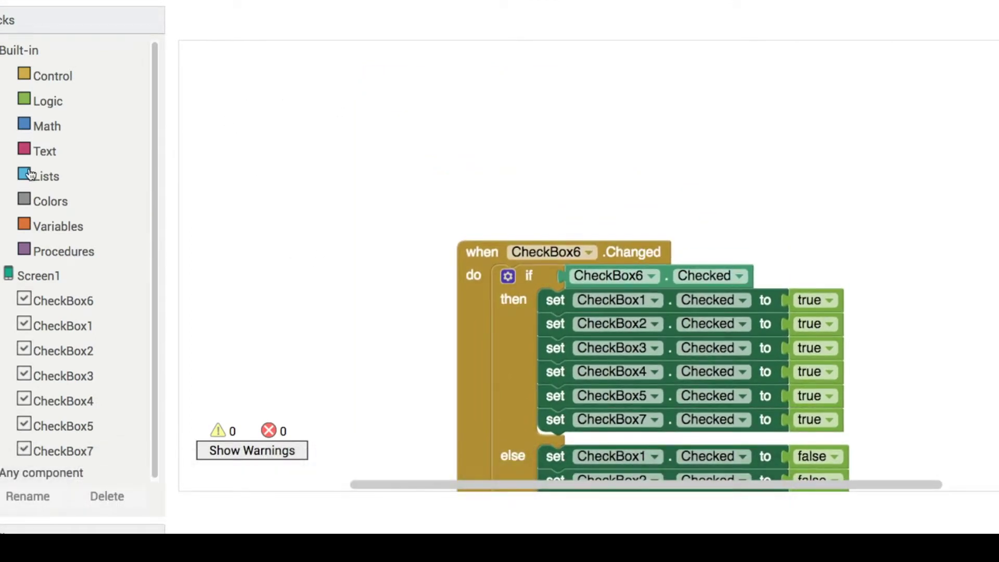
- Attach 'create empty list' to an 'initialize global' block named listOfCheckBoxes
click(29, 172)
drag(252, 61, 515, 112)
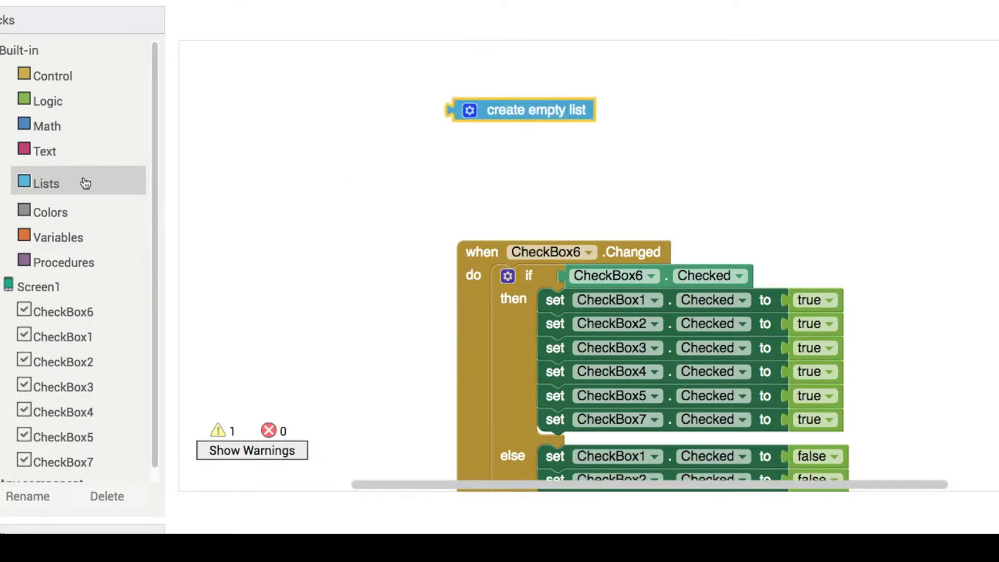
click(75, 239)
drag(257, 61, 398, 120)
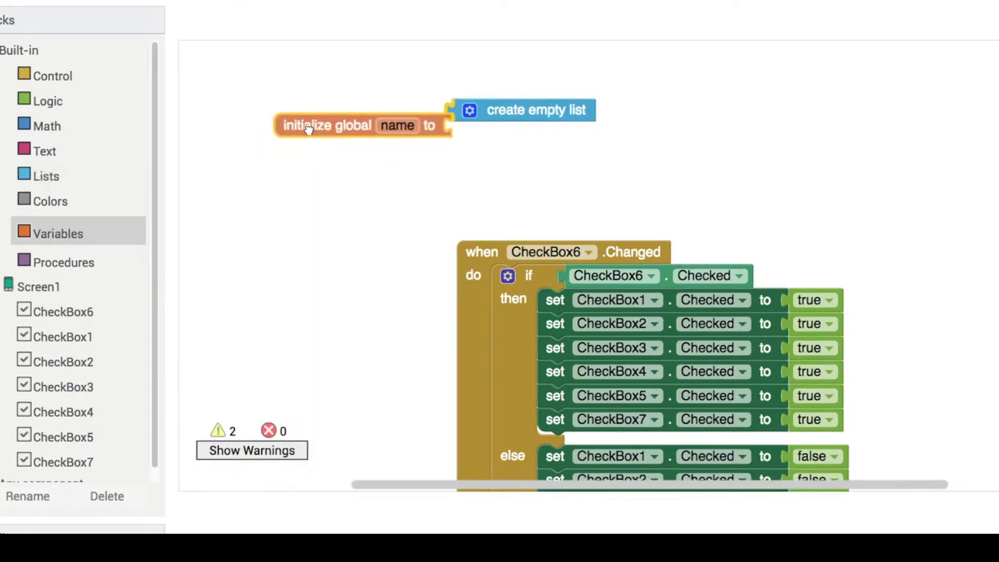
click(405, 117)
drag(312, 123, 461, 136)
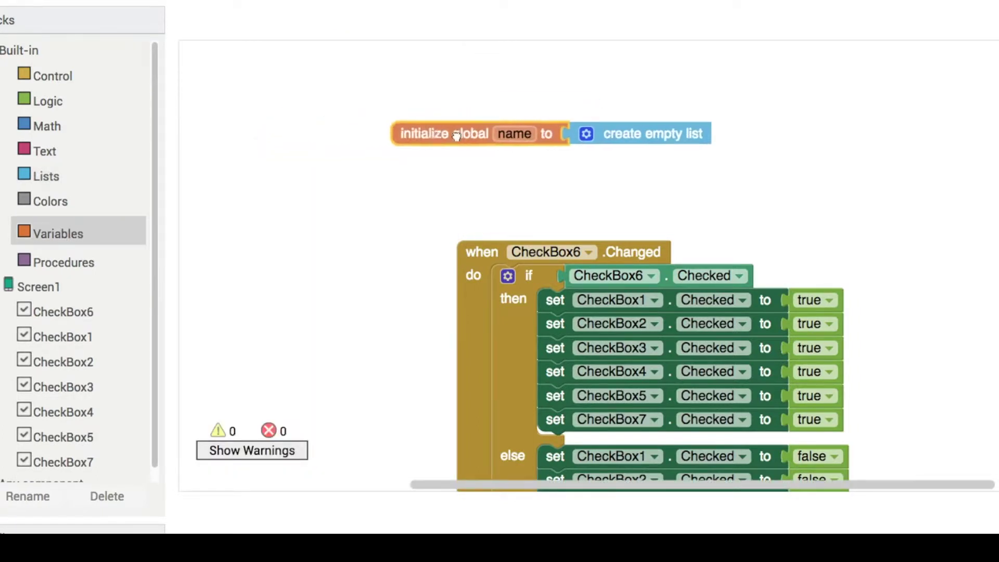
text(list)
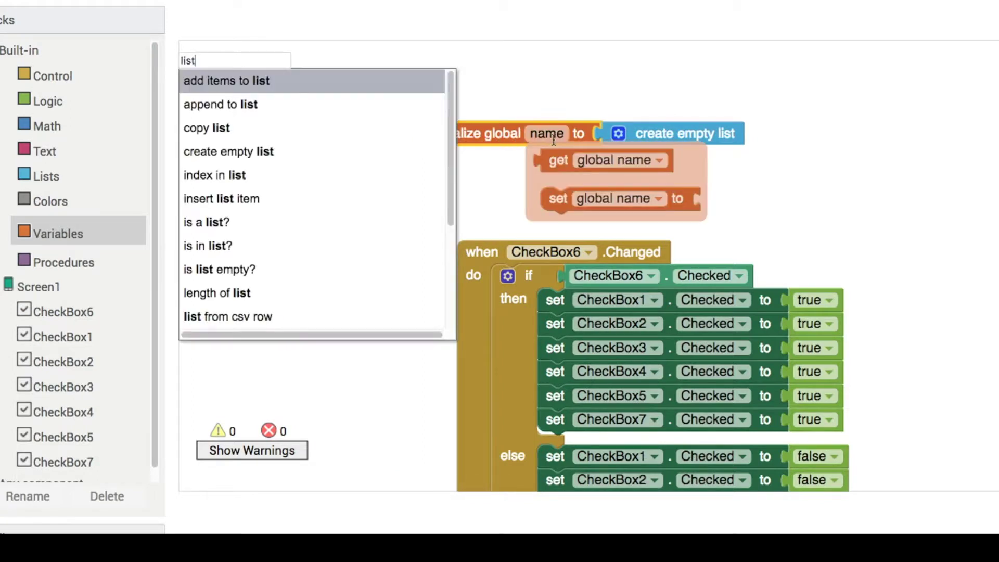
click(549, 136)
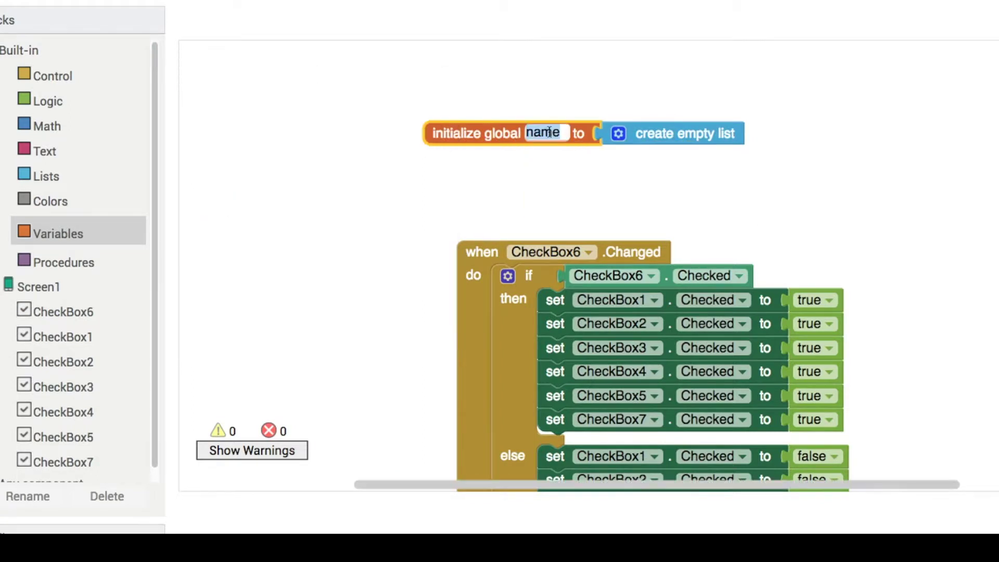
text(list)
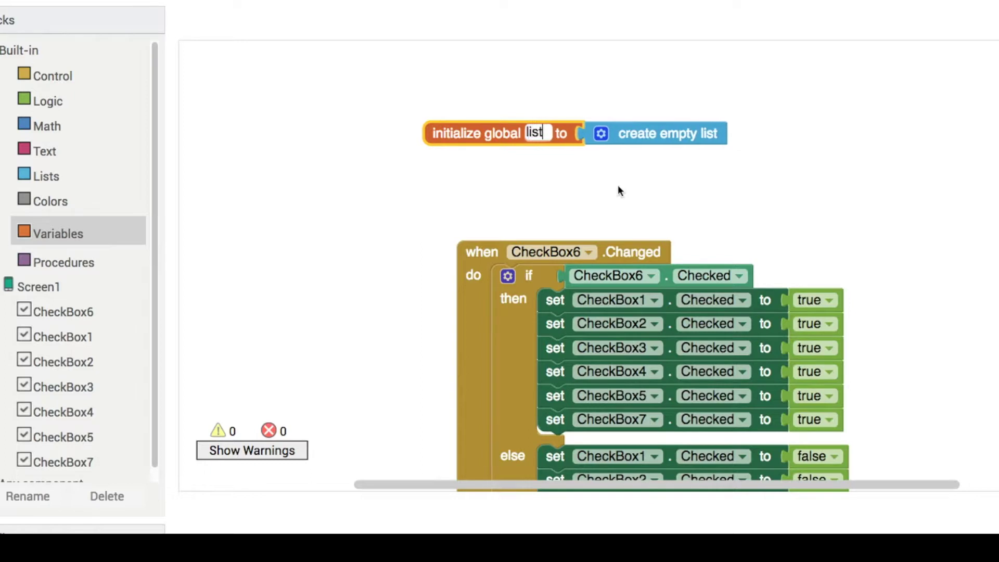
text(OfChek)
key(BackSpace)
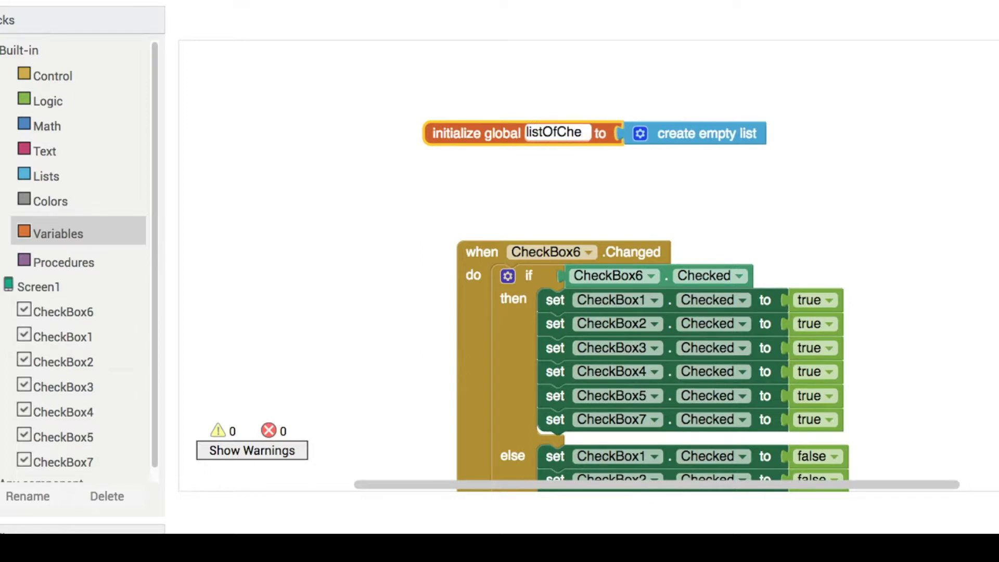
text(ckBoxes)
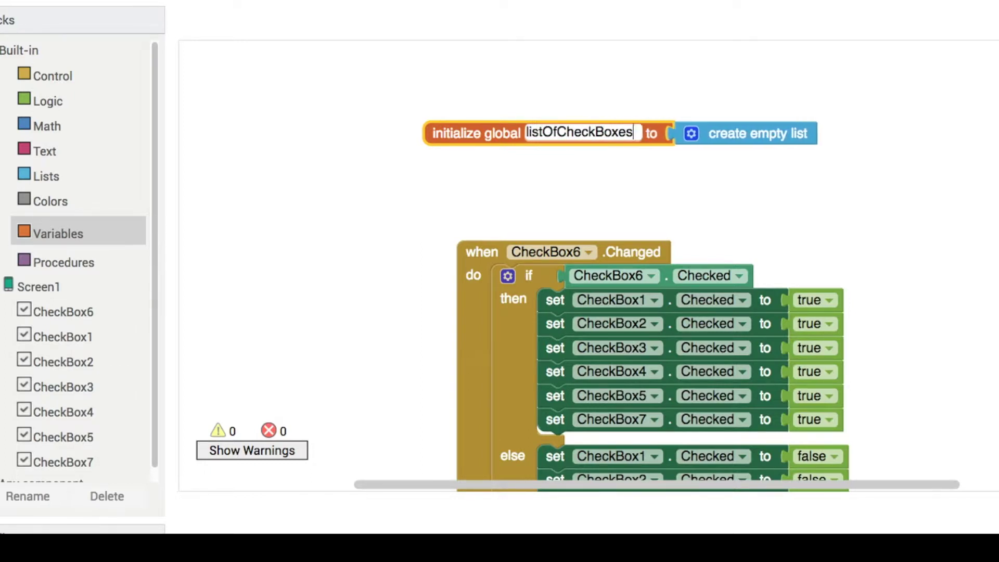
key(Return)
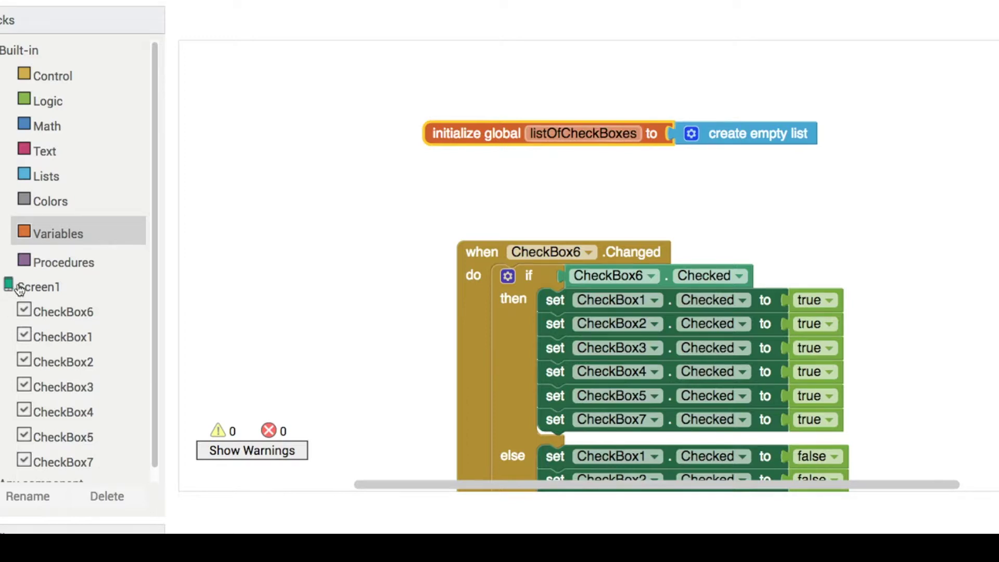
- Place a Screen1.Initialize event below the listOfCheckBoxes variable
click(19, 287)
drag(220, 227, 331, 205)
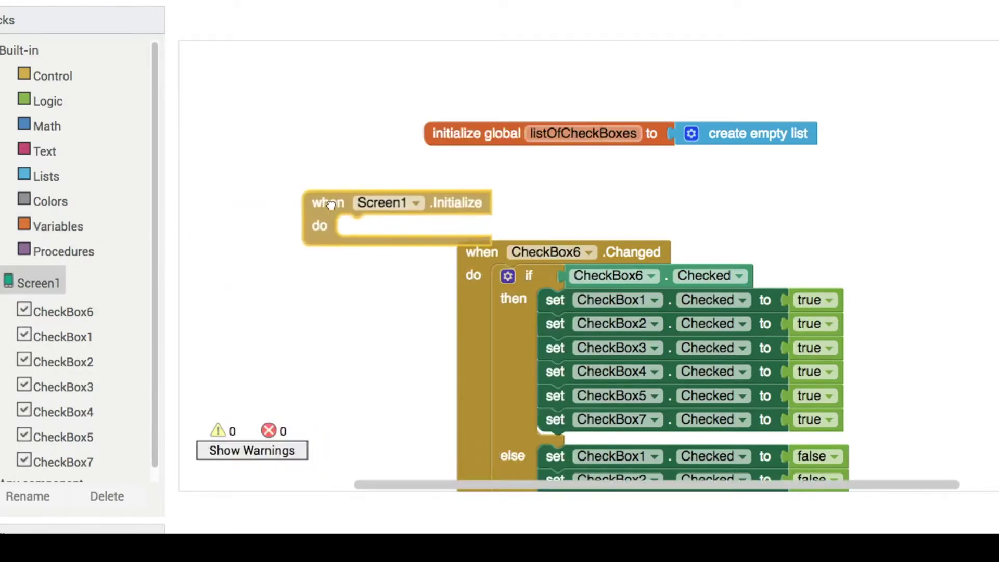
drag(371, 128, 357, 216)
drag(418, 219, 387, 39)
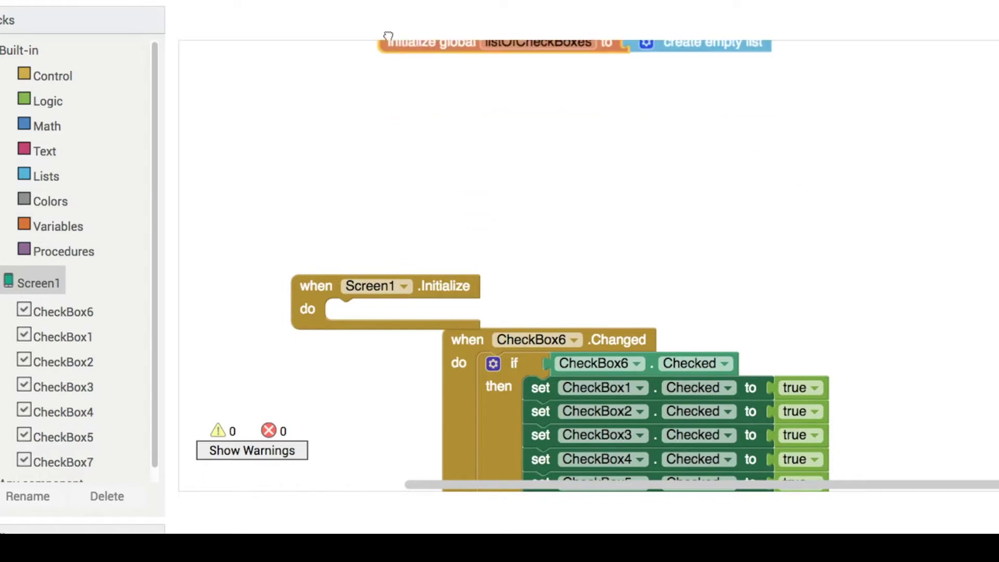
drag(384, 155, 385, 205)
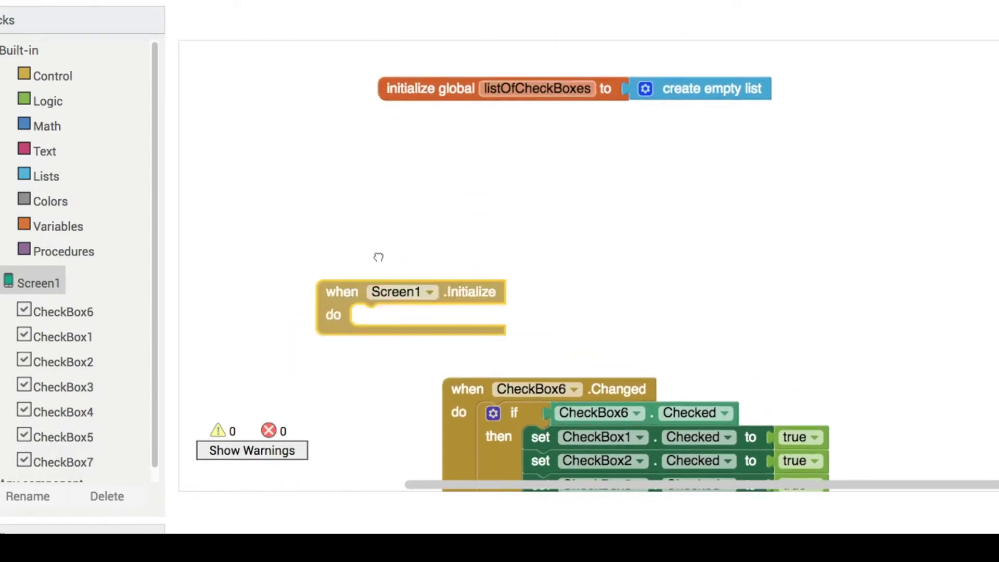
drag(313, 312, 393, 99)
- Put an 'add items to list' block with six item slots inside Initialize
click(56, 177)
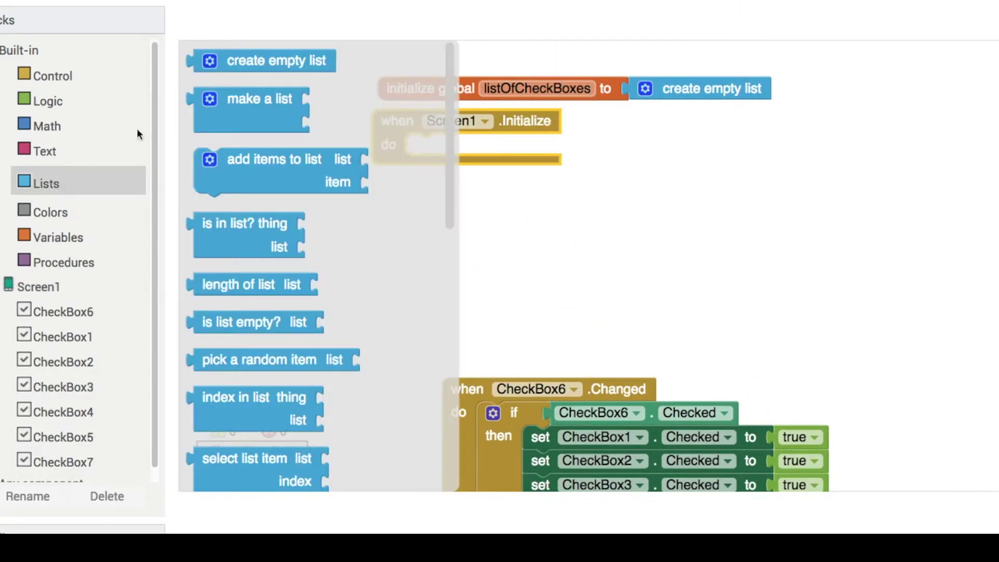
drag(235, 159, 407, 150)
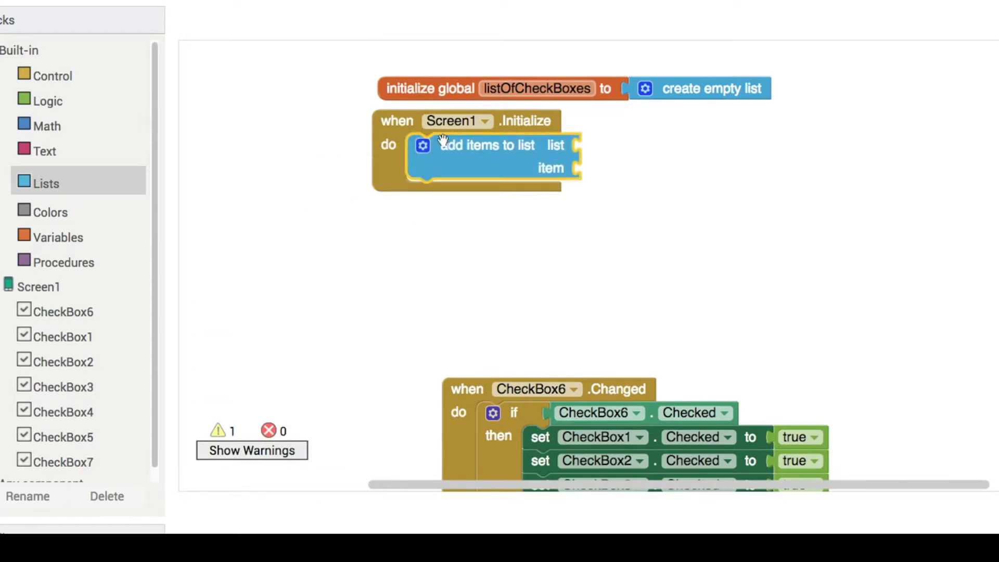
click(422, 146)
mouse_move(414, 220)
mouse_down()
mouse_move(507, 270)
mouse_move(510, 317)
mouse_up()
drag(415, 289, 512, 338)
click(423, 145)
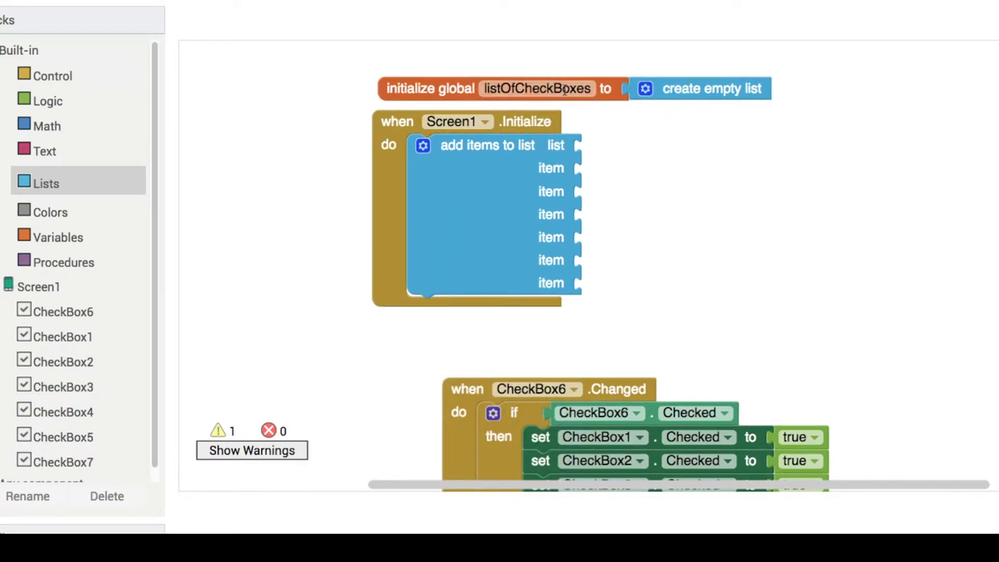
- Plug in get global listOfCheckBoxes, then CheckBox1 and CheckBox2 as the first items
mouse_move(593, 118)
mouse_down()
mouse_move(638, 163)
mouse_move(660, 156)
mouse_up()
click(62, 336)
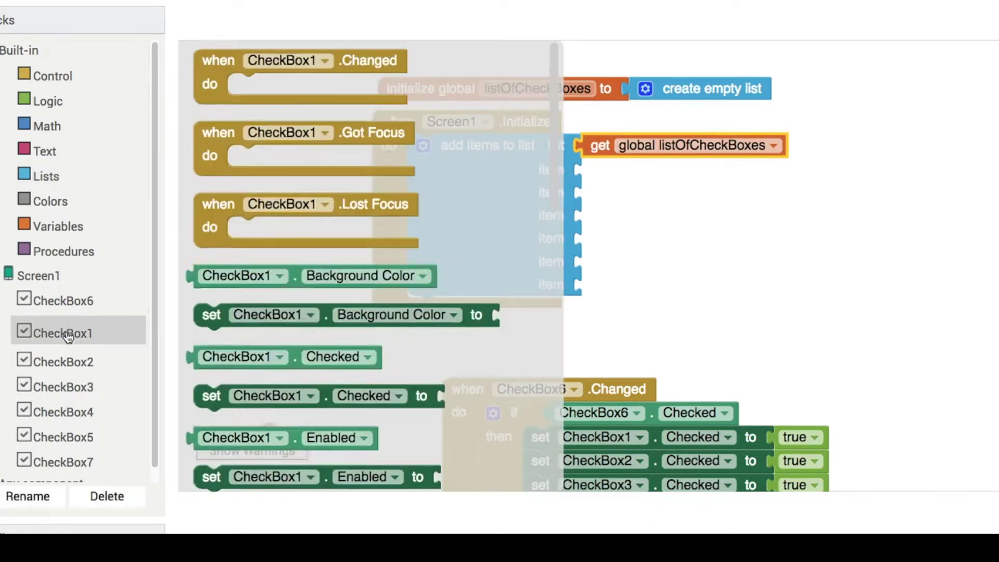
scroll(329, 285, down, 5)
drag(257, 471, 657, 170)
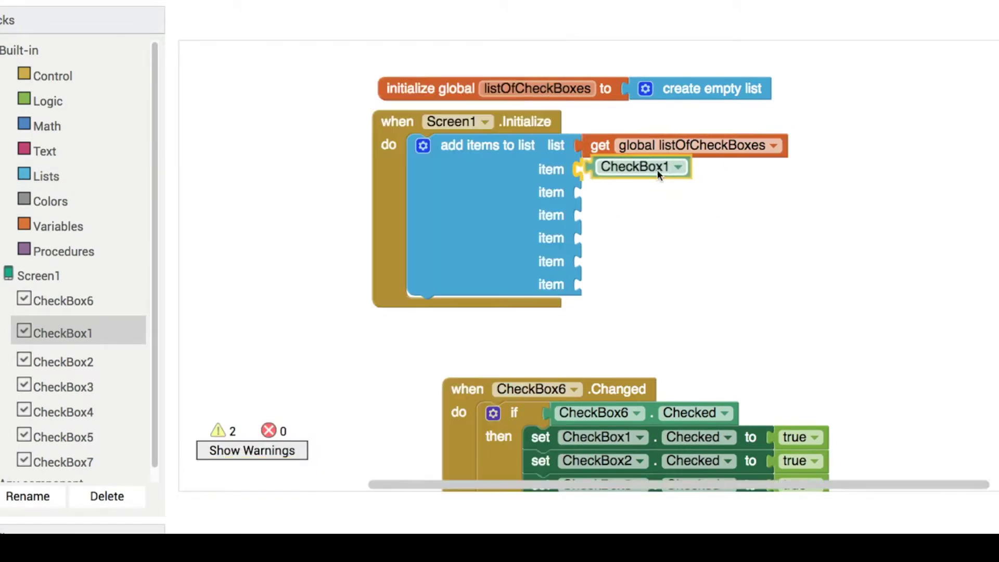
key(ctrl+v)
key(ctrl+v)
key(ctrl+v)
key(ctrl+v)
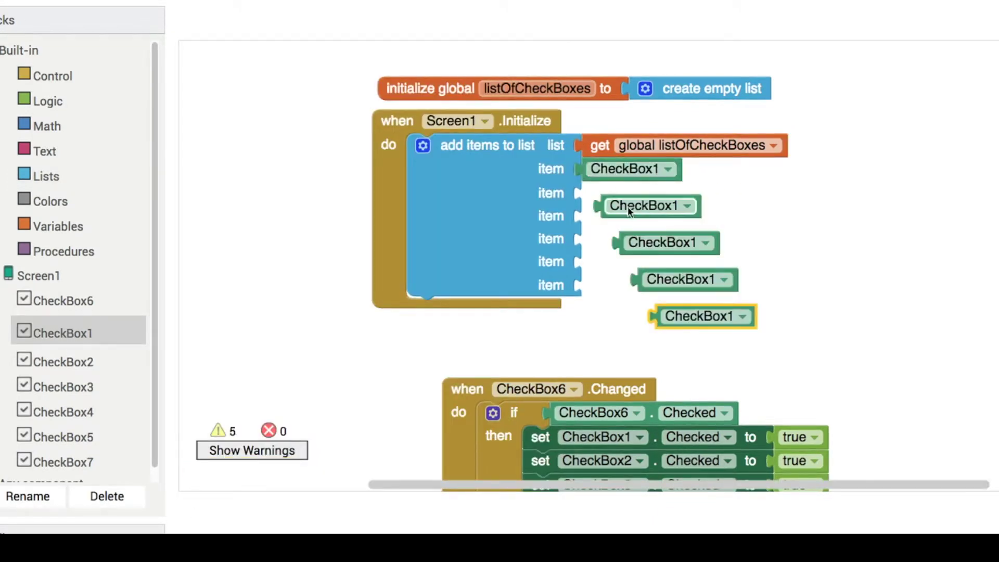
drag(633, 207, 615, 191)
click(616, 192)
click(624, 232)
- Fill the third, fourth and fifth items with CheckBox3, CheckBox4 and CheckBox5
drag(656, 243, 624, 218)
click(627, 217)
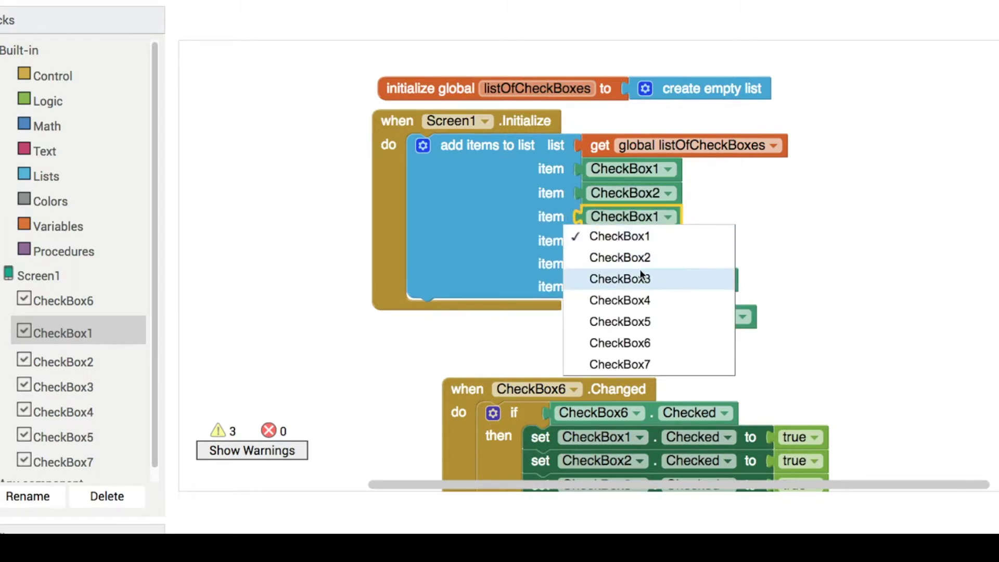
click(647, 279)
drag(666, 281, 620, 238)
click(618, 236)
click(633, 344)
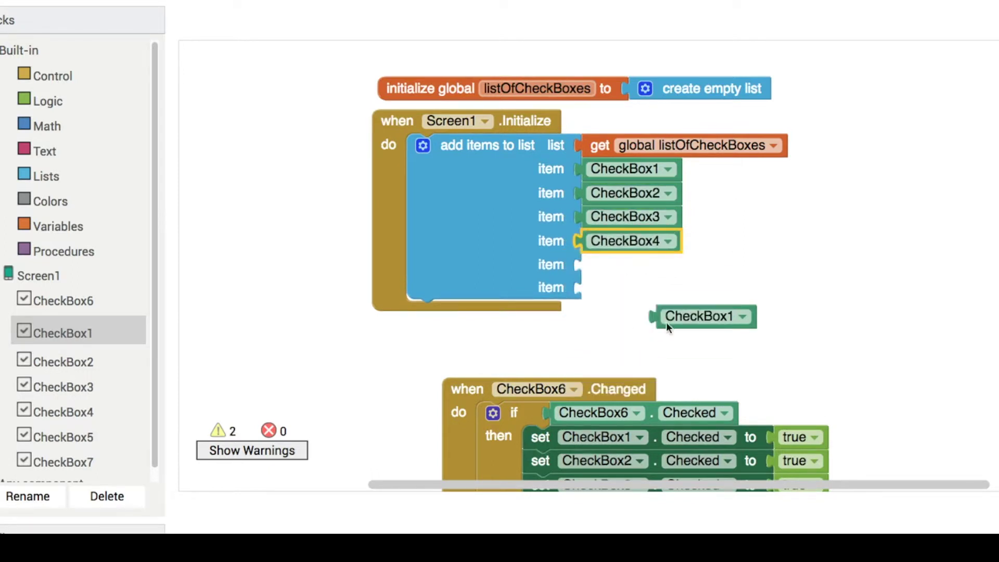
drag(666, 321, 607, 264)
click(621, 264)
click(650, 365)
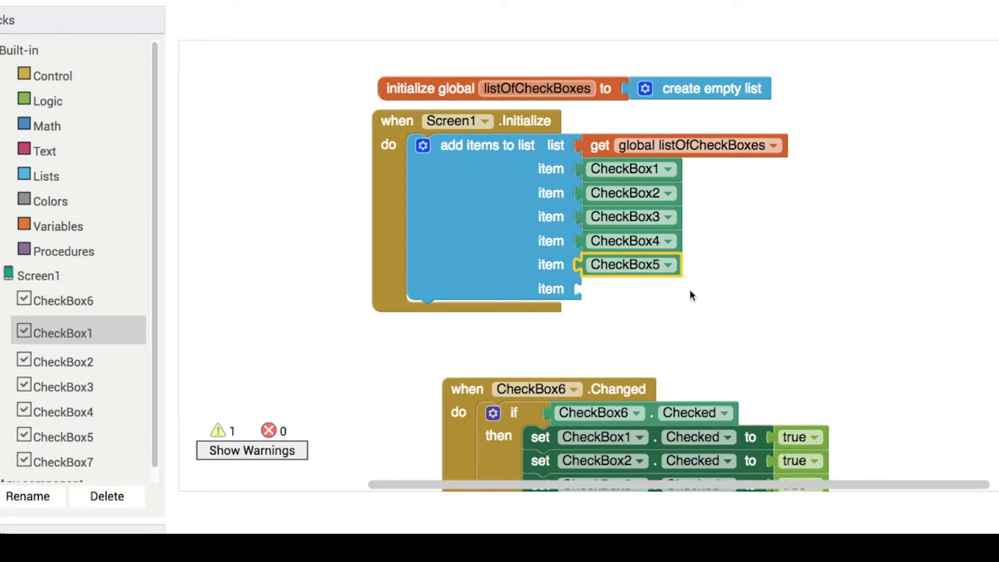
- Fill the sixth item with a duplicated block set to CheckBox7
key(ctrl+c)
key(ctrl+v)
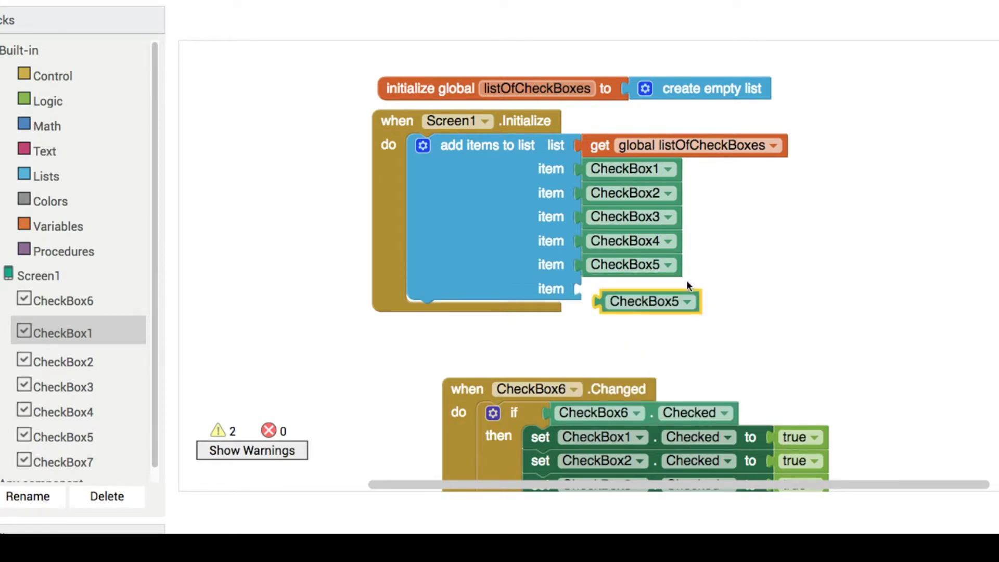
drag(693, 305, 671, 293)
click(659, 290)
click(669, 432)
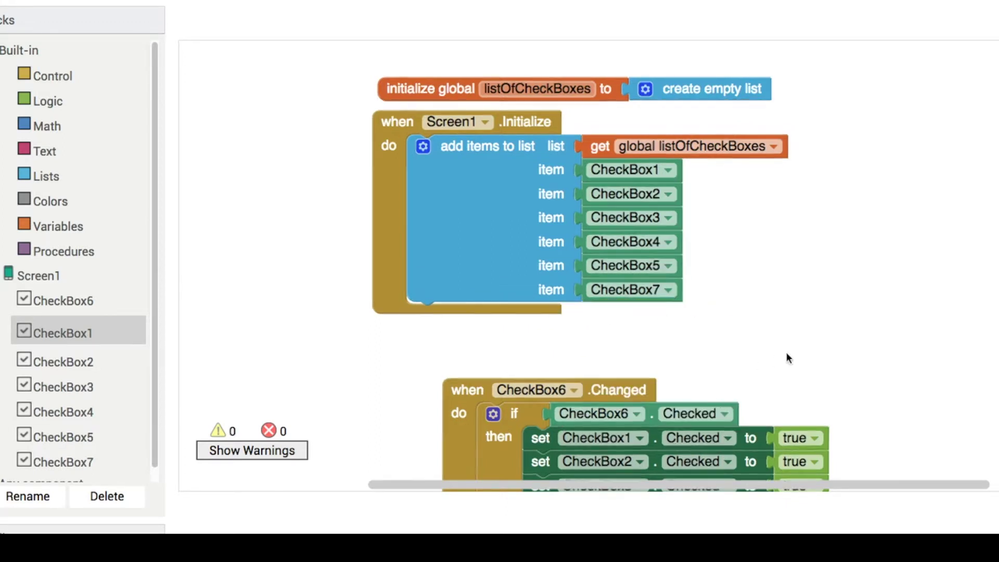
scroll(806, 203, down, 4)
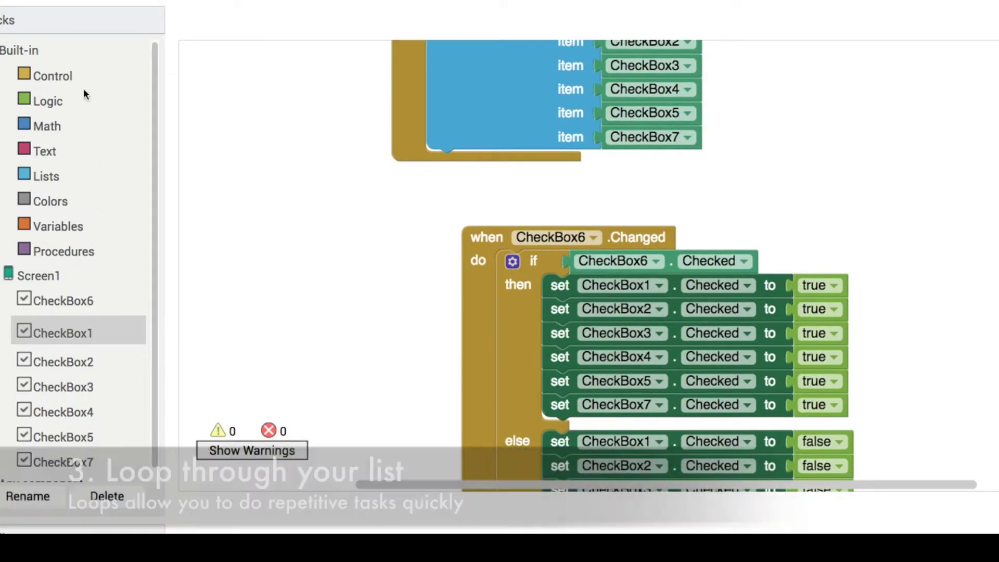
- Replace CheckBox6's set-true and set-false stacks with a for-each loop in the then branch
click(75, 78)
scroll(242, 145, up, 3)
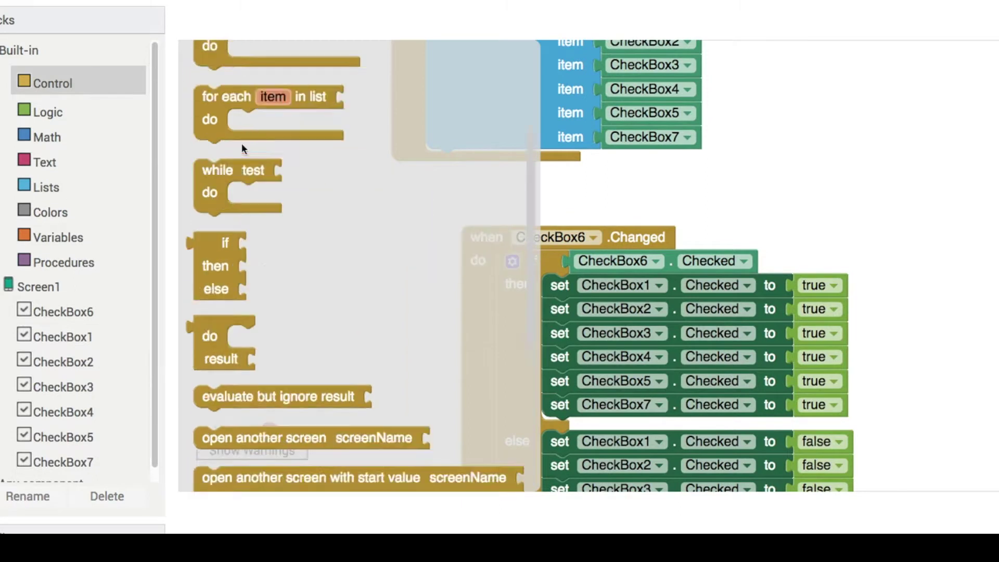
scroll(238, 139, up, 2)
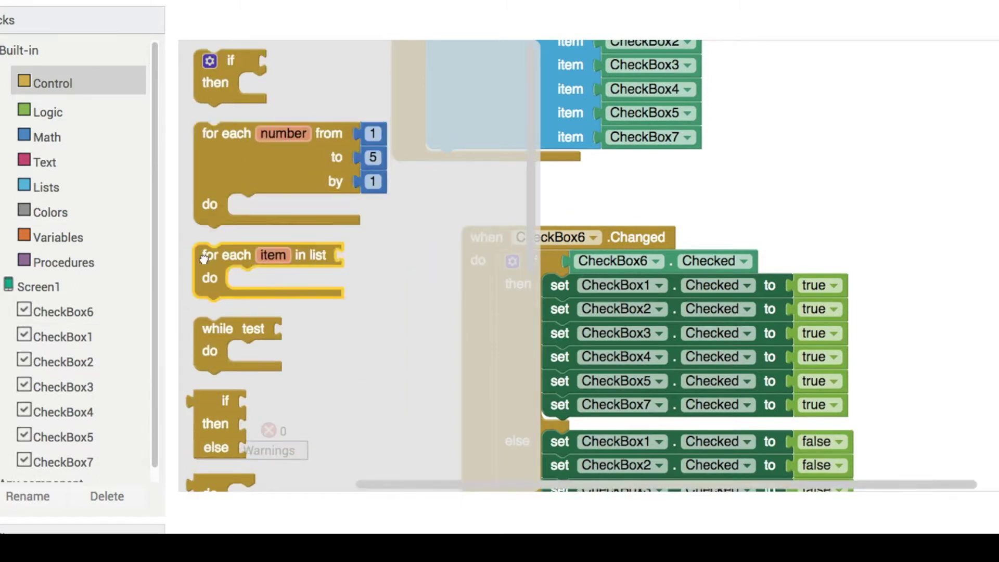
drag(210, 248, 343, 250)
mouse_move(556, 300)
mouse_down()
mouse_move(557, 289)
mouse_move(927, 418)
mouse_move(995, 425)
mouse_up()
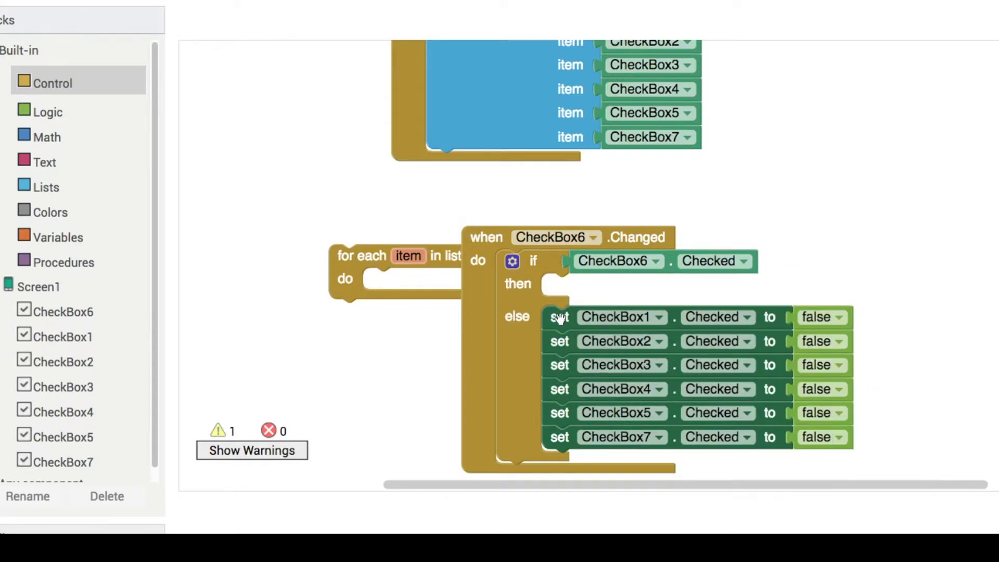
mouse_move(560, 317)
mouse_down()
mouse_move(807, 407)
mouse_move(998, 455)
mouse_up()
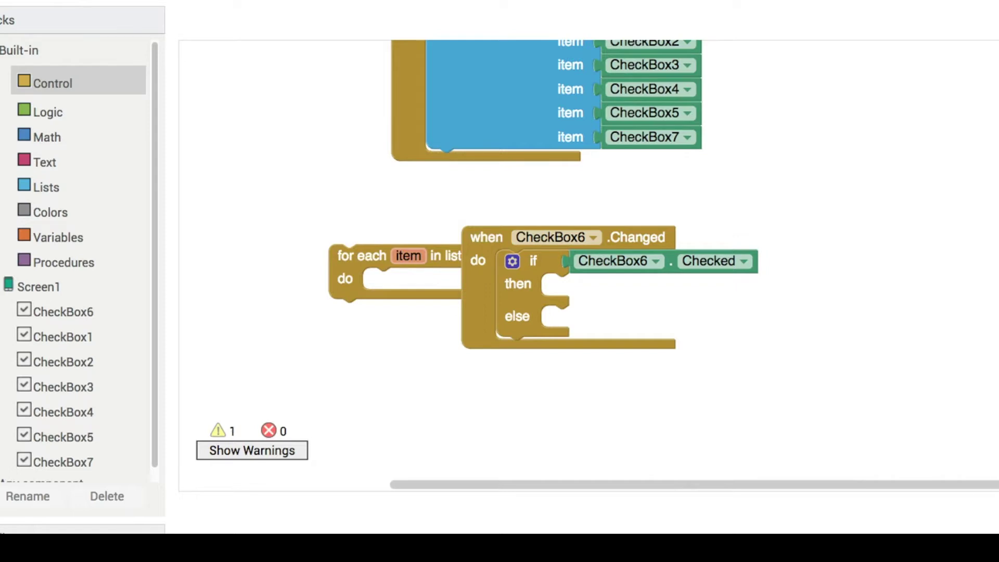
drag(350, 251, 439, 370)
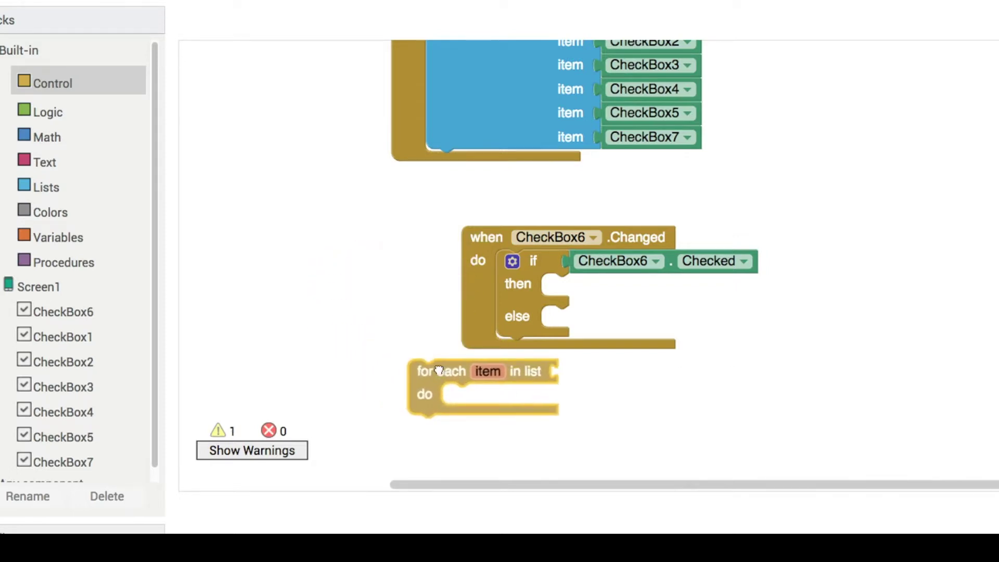
mouse_move(439, 370)
mouse_down()
mouse_move(474, 381)
mouse_move(557, 285)
mouse_up()
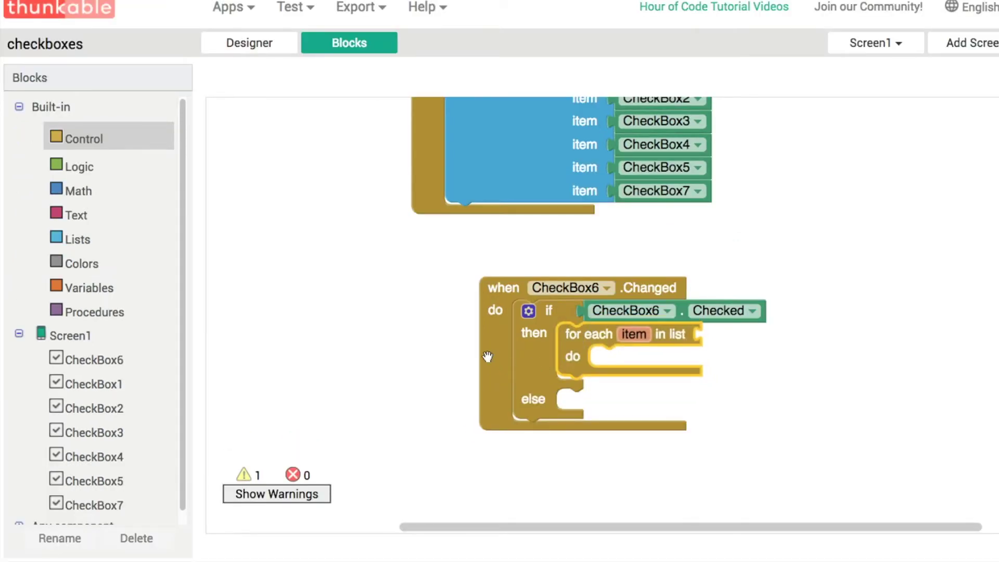
- Make global listOfCheckBoxes the list the for-each loop iterates over
click(86, 286)
drag(236, 156, 725, 335)
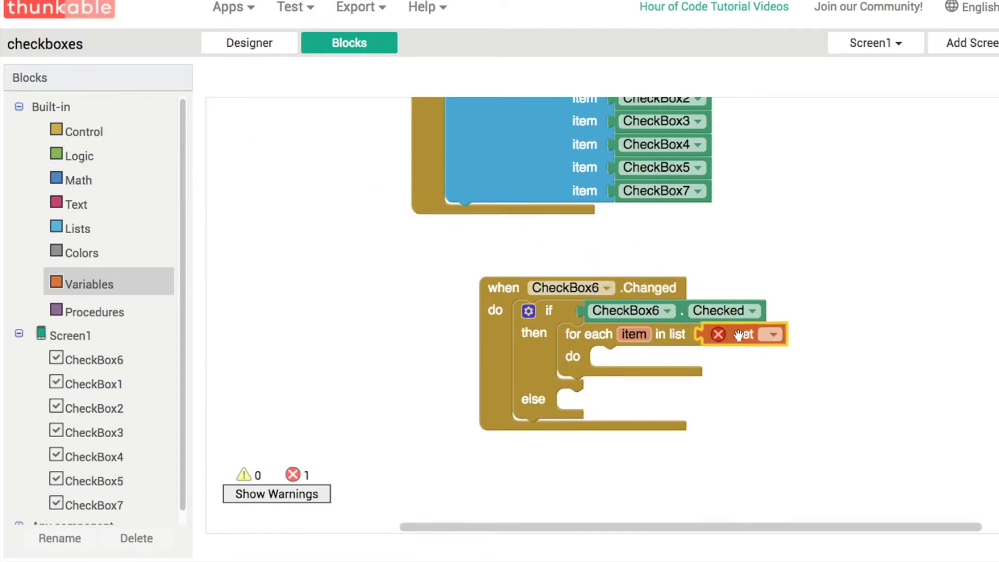
click(771, 335)
click(782, 357)
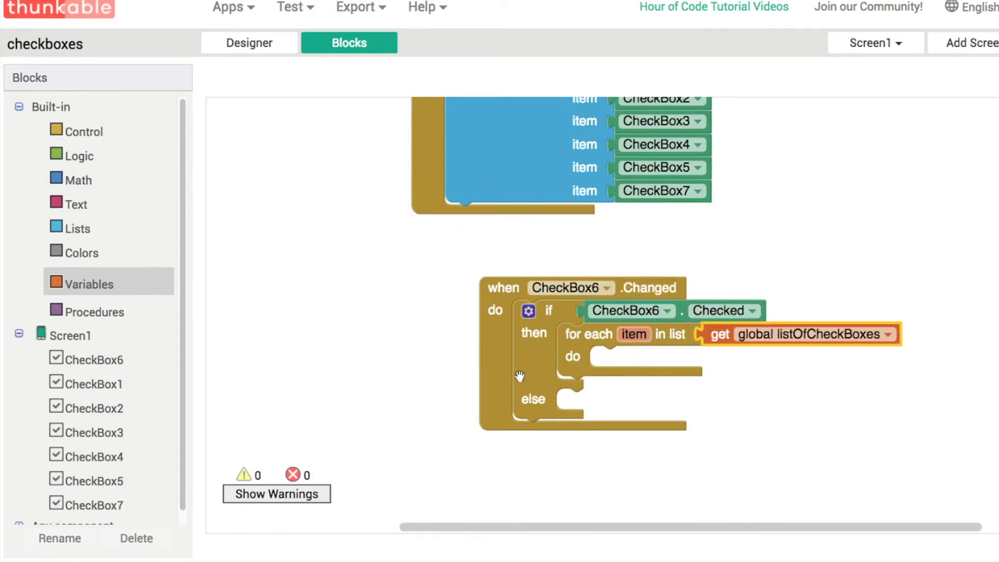
scroll(129, 430, down, 2)
scroll(47, 406, down, 3)
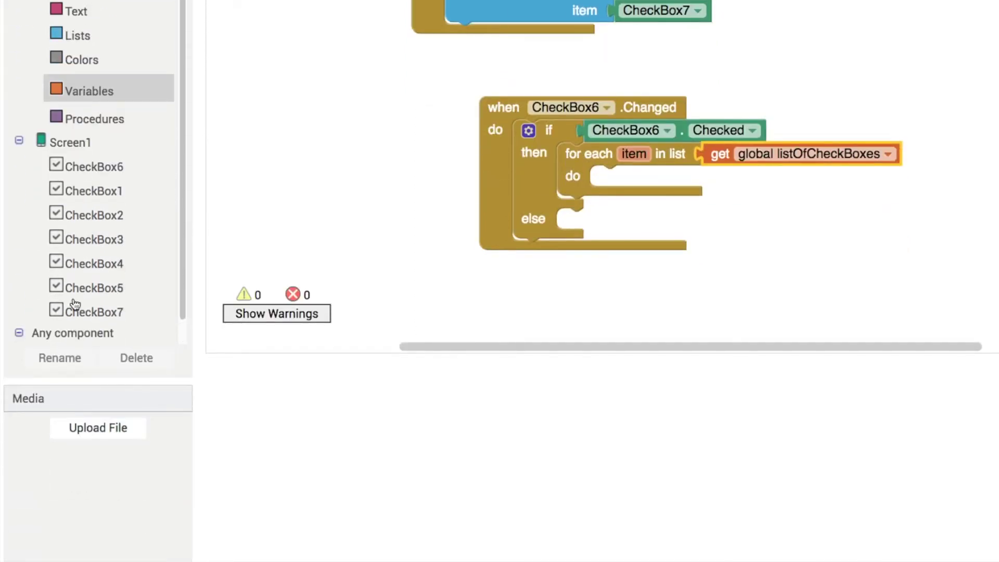
scroll(74, 303, down, 1)
scroll(74, 304, down, 2)
- Inside the loop, set the current item's Checked to true
click(105, 246)
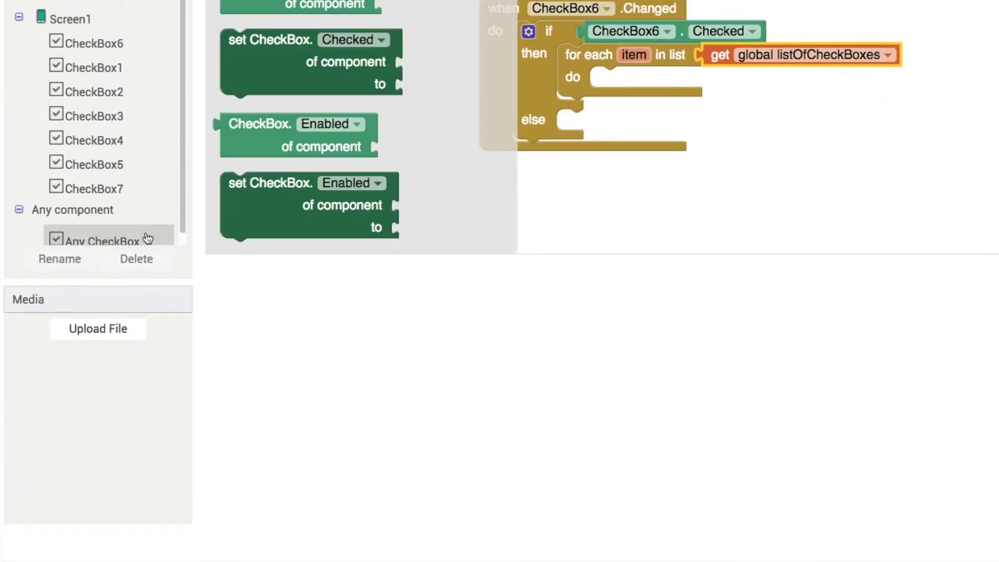
drag(336, 88, 706, 124)
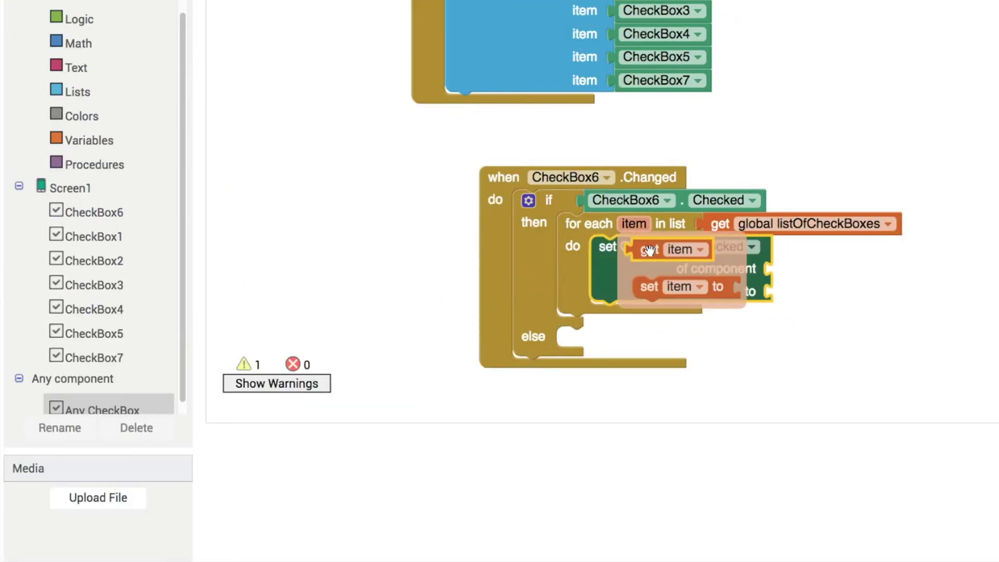
mouse_move(650, 250)
mouse_down()
mouse_move(801, 268)
mouse_move(793, 269)
mouse_up()
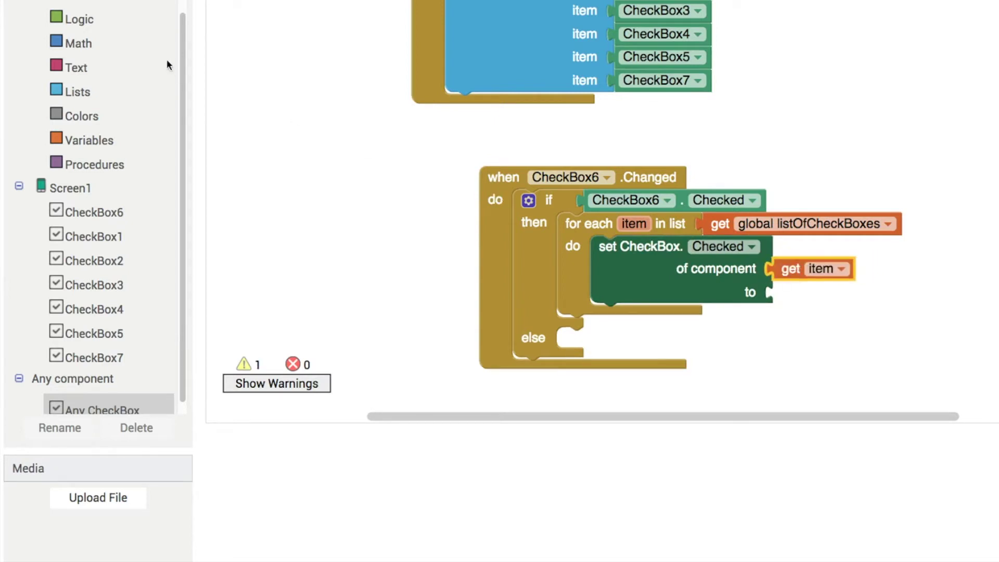
click(86, 21)
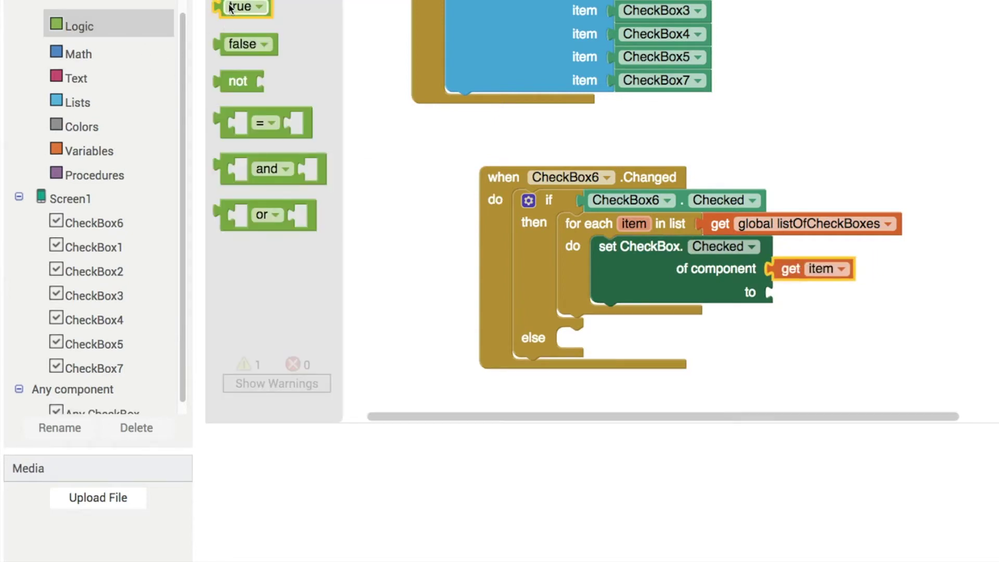
drag(235, 8, 751, 293)
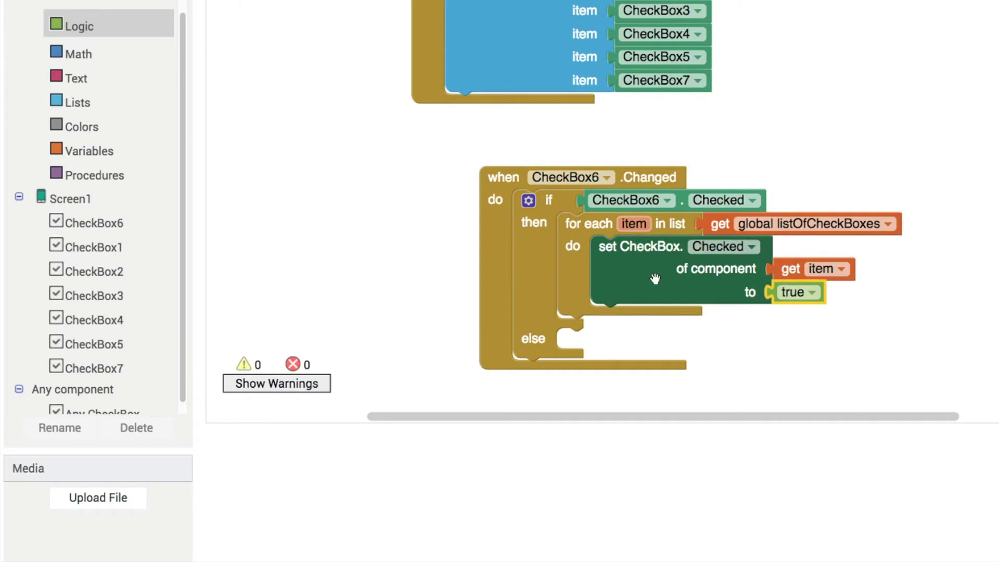
- Duplicate the for-each loop into the else branch to set each checkbox false
right_click(568, 266)
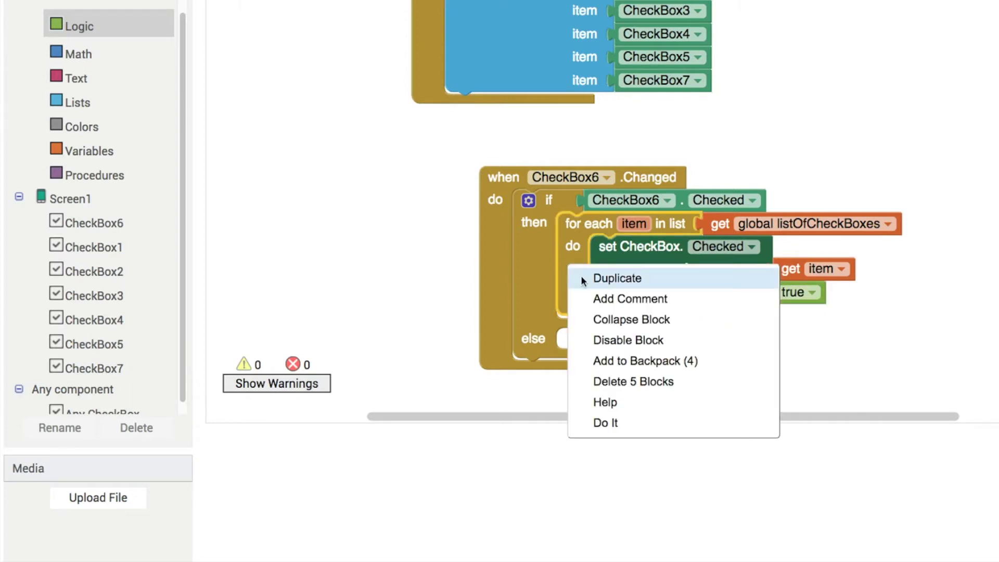
click(581, 276)
mouse_move(581, 276)
mouse_down()
mouse_move(582, 381)
mouse_move(576, 365)
mouse_up()
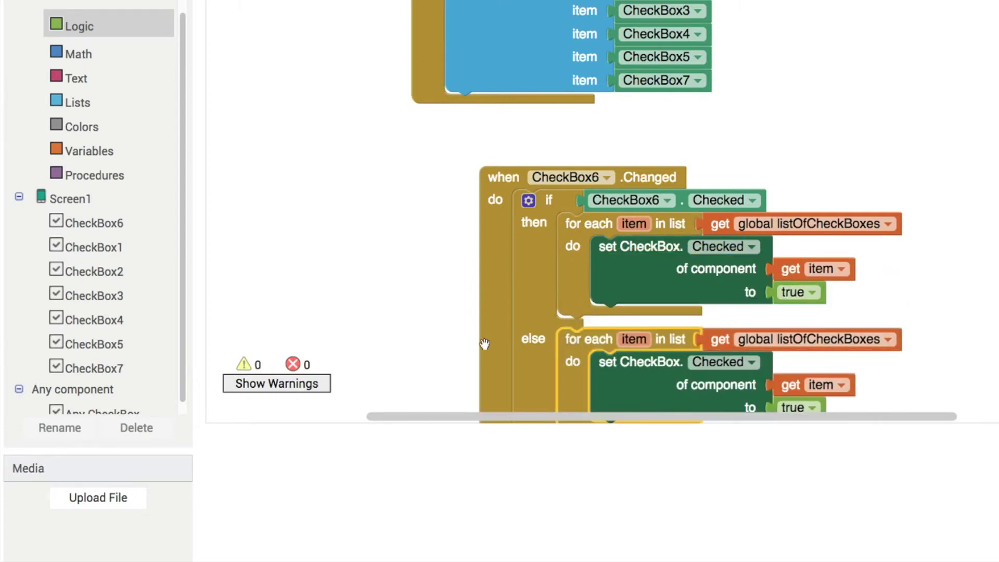
drag(486, 344, 471, 302)
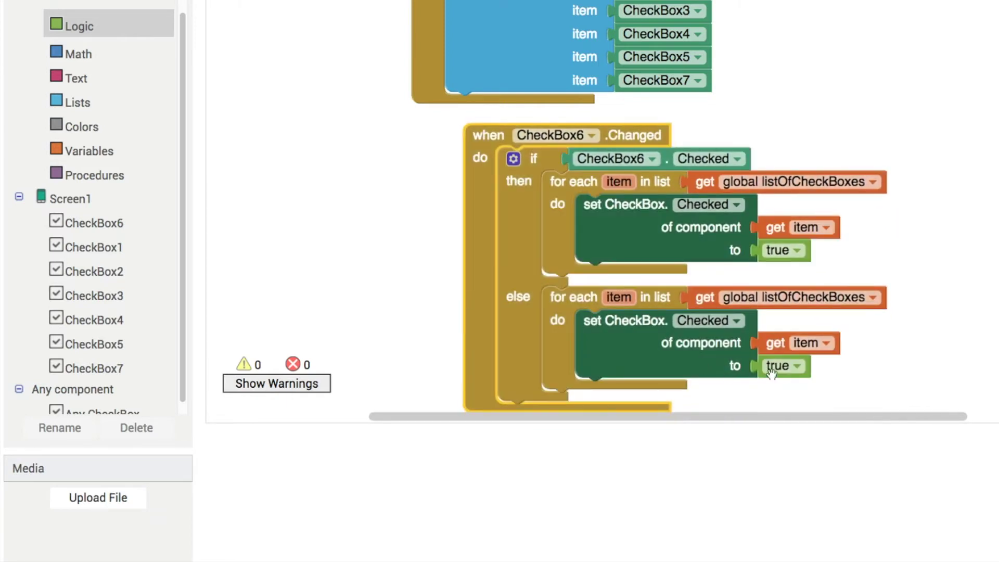
click(772, 372)
click(775, 402)
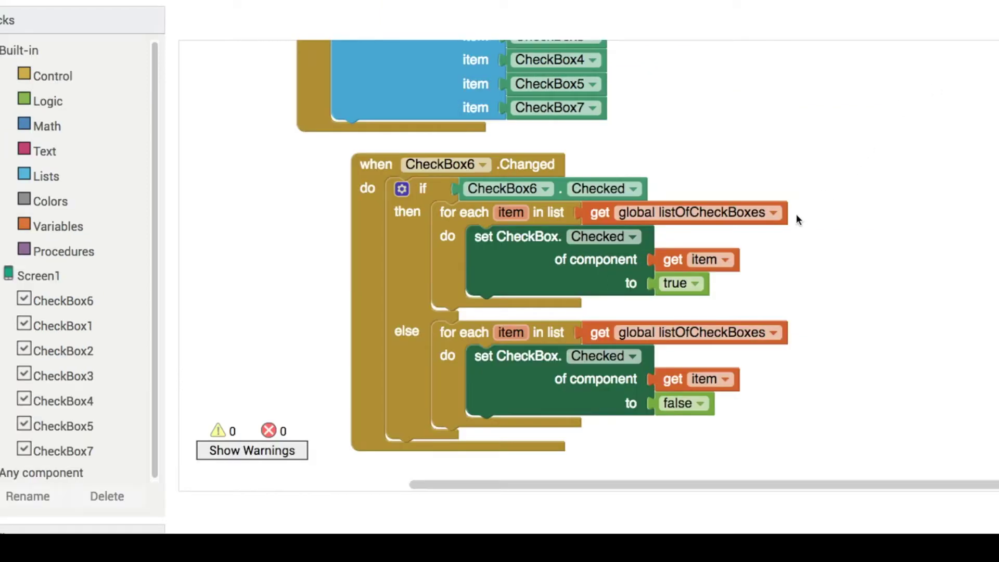
- Replace the if/else with one loop setting each listed Checked to CheckBox6.Checked
drag(460, 233, 680, 181)
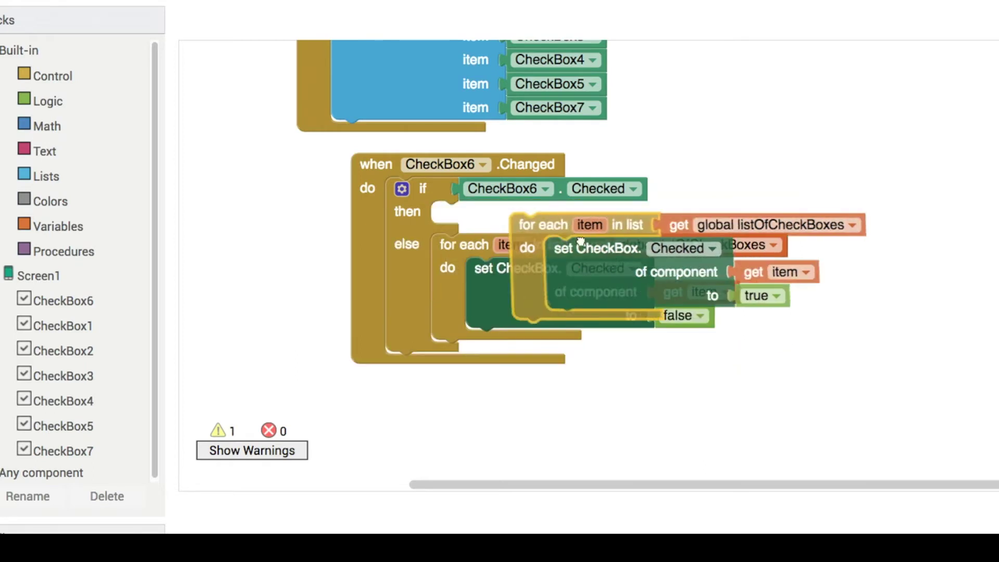
drag(421, 212, 437, 264)
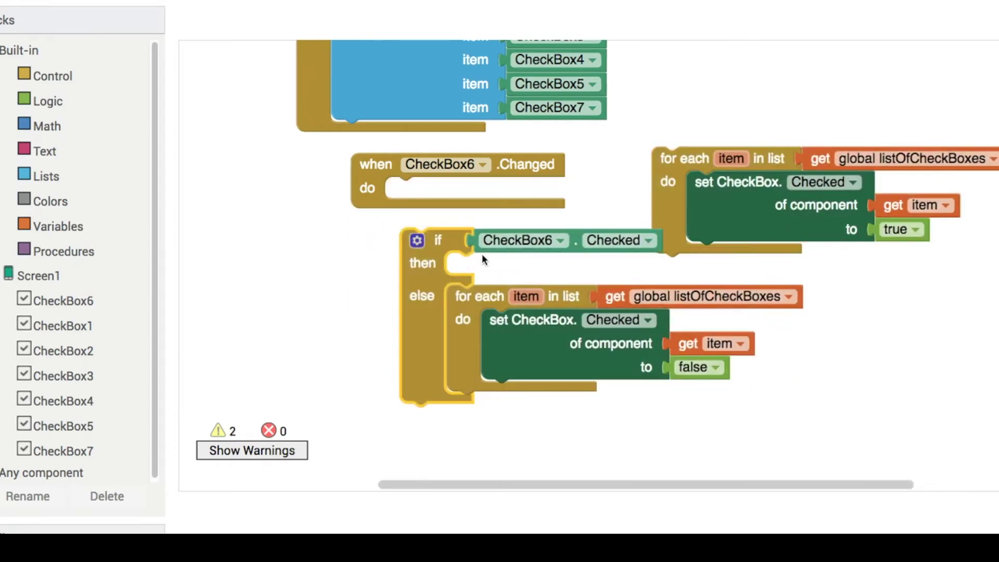
mouse_move(495, 240)
mouse_down()
mouse_move(896, 239)
mouse_move(432, 251)
mouse_move(948, 433)
mouse_up()
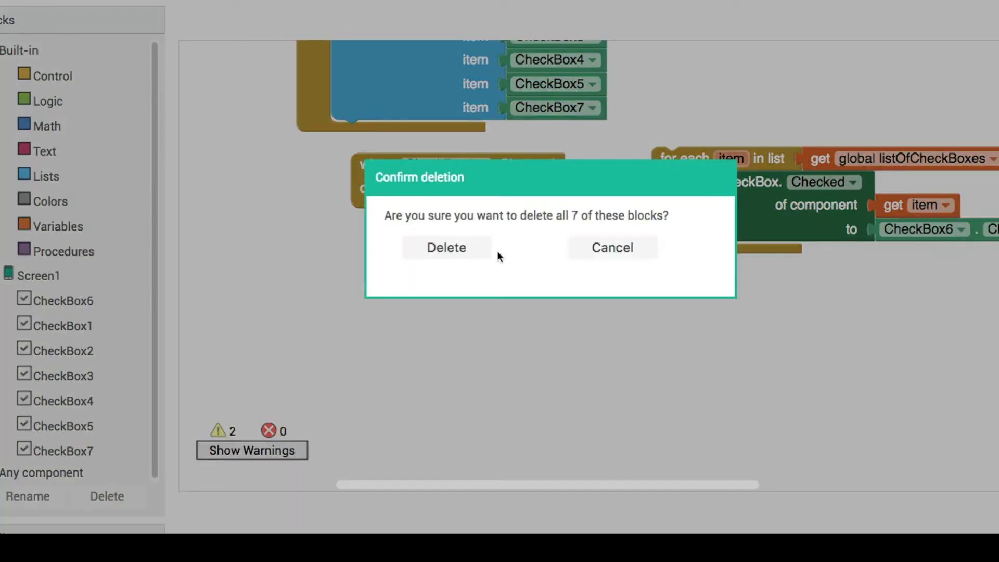
click(446, 247)
drag(664, 203, 408, 228)
drag(712, 124, 766, 243)
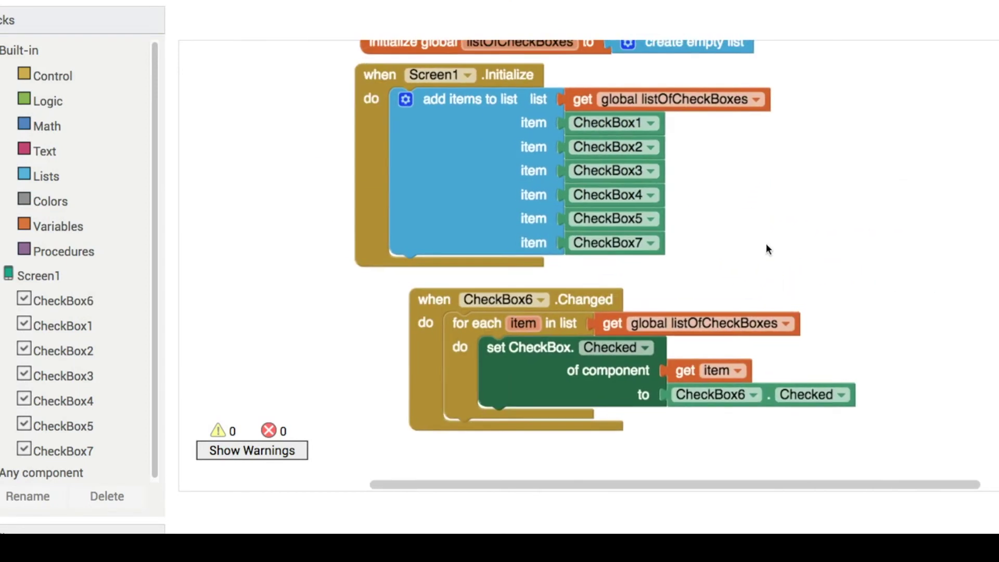
drag(416, 298, 360, 301)
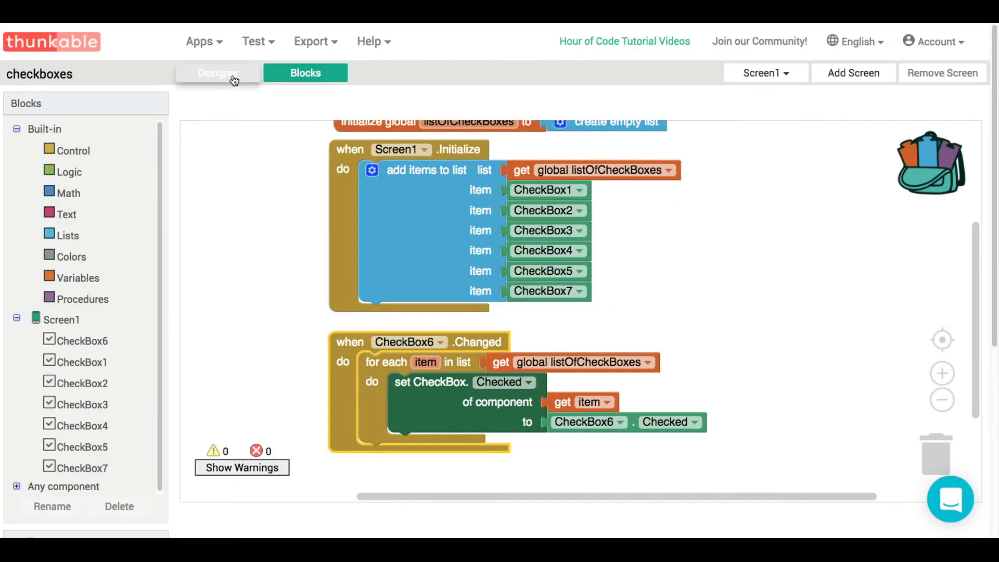
- In Designer, add CheckBox8 below Saturday and label it Sunday
click(234, 73)
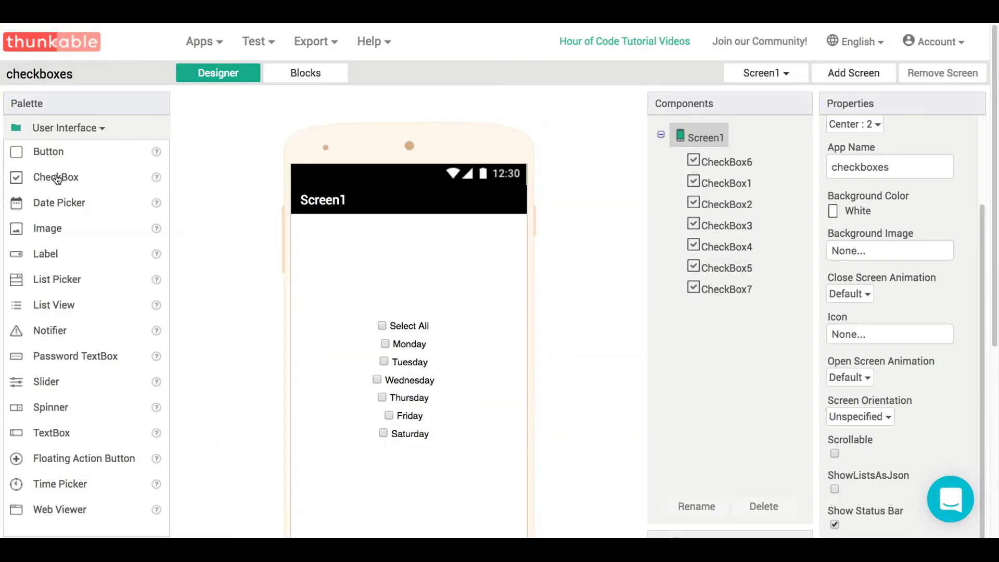
drag(56, 179, 393, 449)
scroll(756, 426, down, 1)
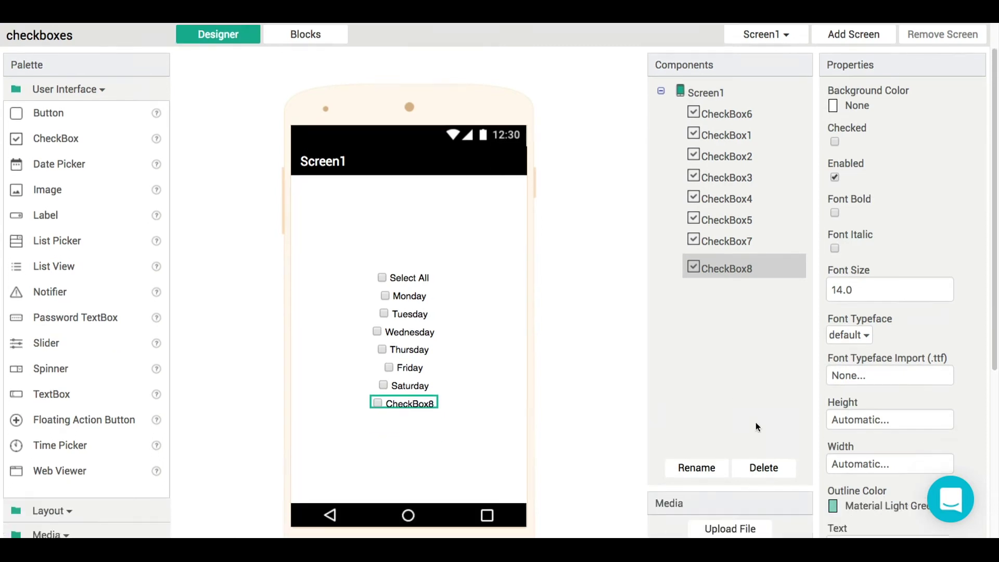
scroll(887, 496, down, 1)
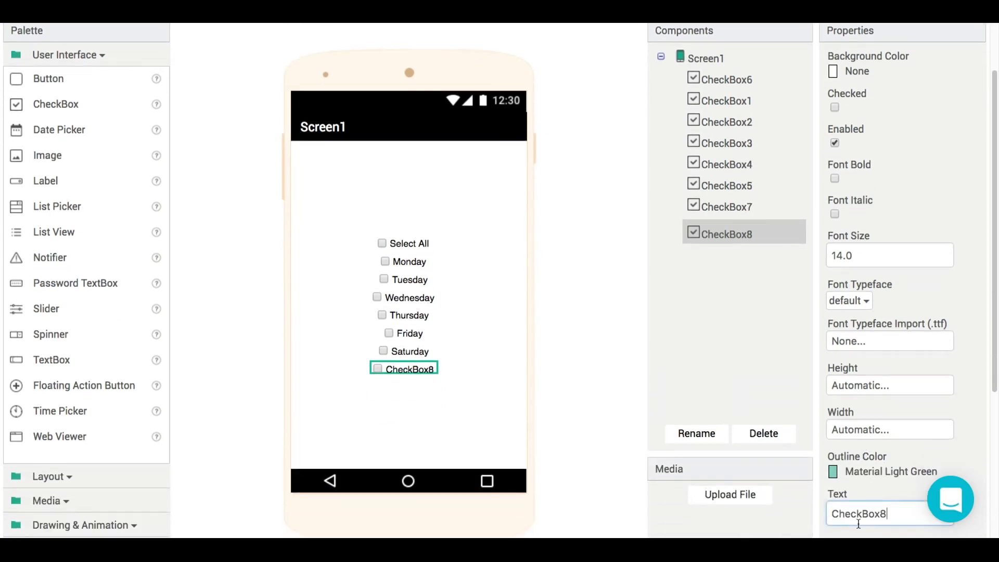
double_click(833, 515)
text(Sunda)
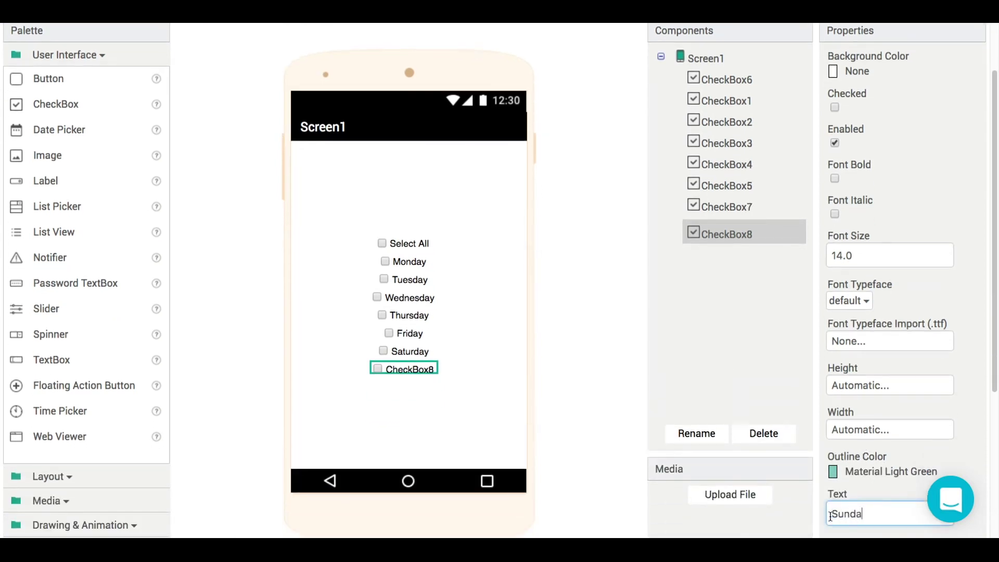
text(y)
key(Return)
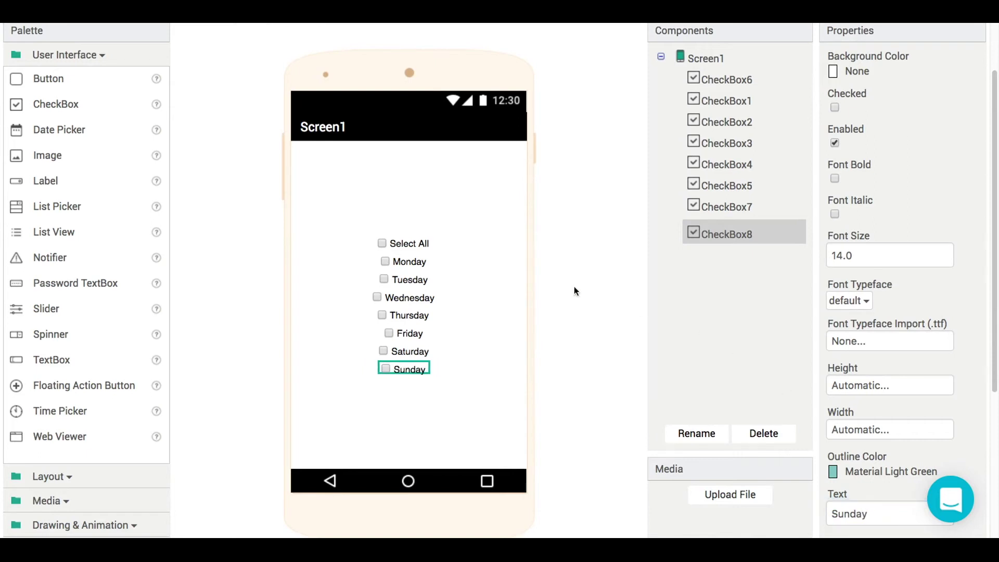
scroll(564, 264, up, 2)
- Add an eighth item slot to the add-items-to-list block
click(292, 70)
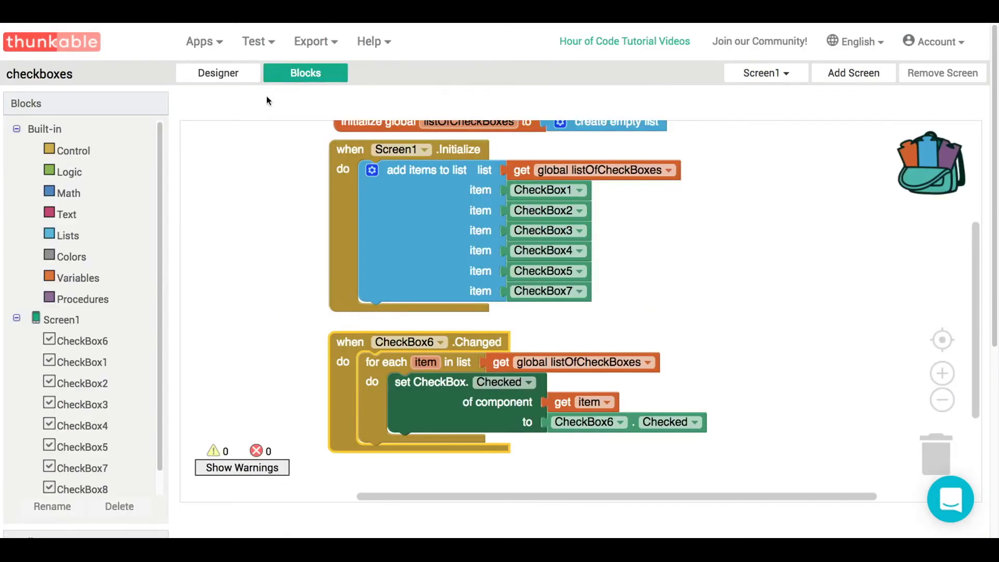
click(372, 171)
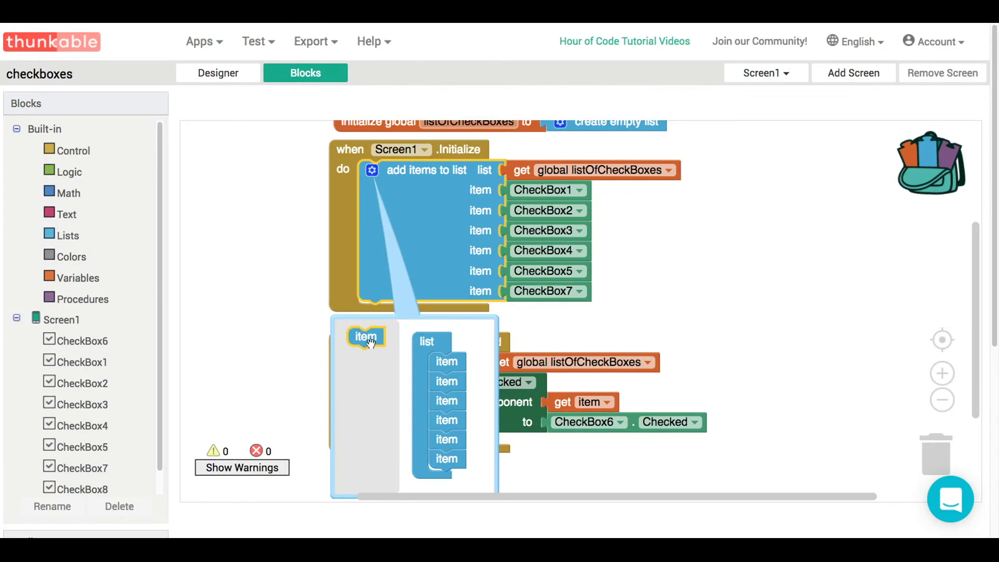
drag(371, 341, 455, 485)
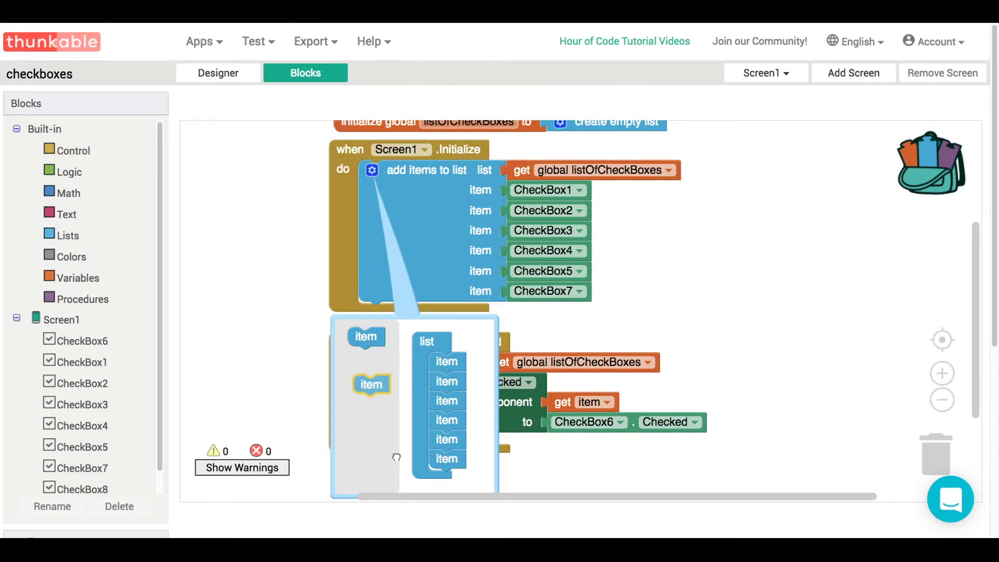
click(571, 334)
- Fill the new slot with a copy of CheckBox7 changed to CheckBox8
click(586, 295)
right_click(588, 296)
click(597, 305)
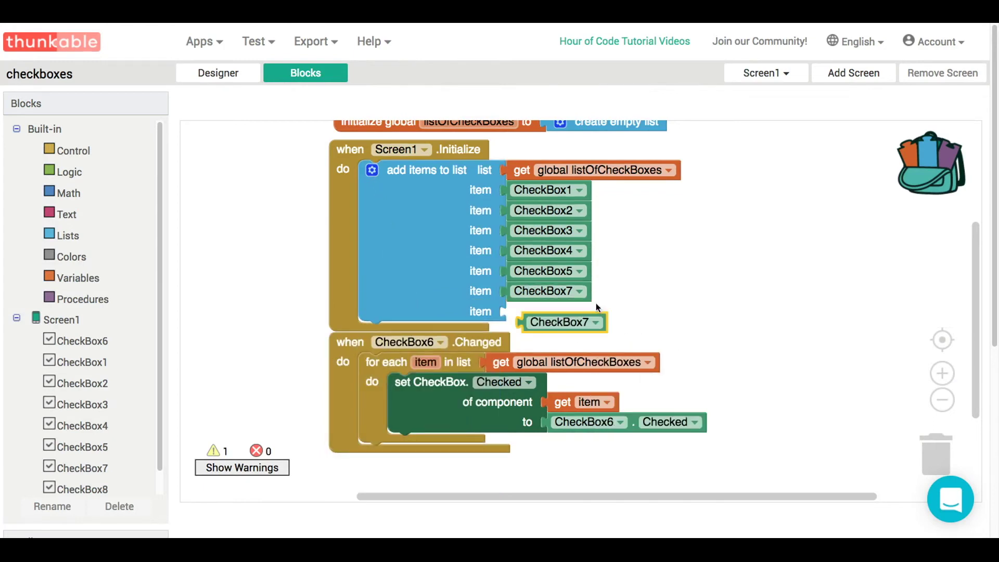
drag(598, 324, 571, 315)
click(563, 316)
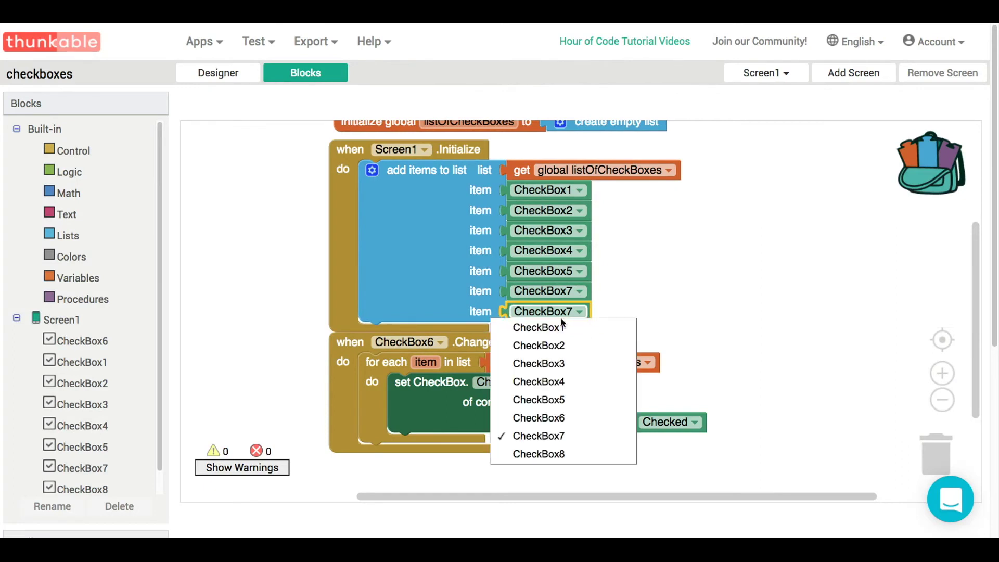
click(559, 454)
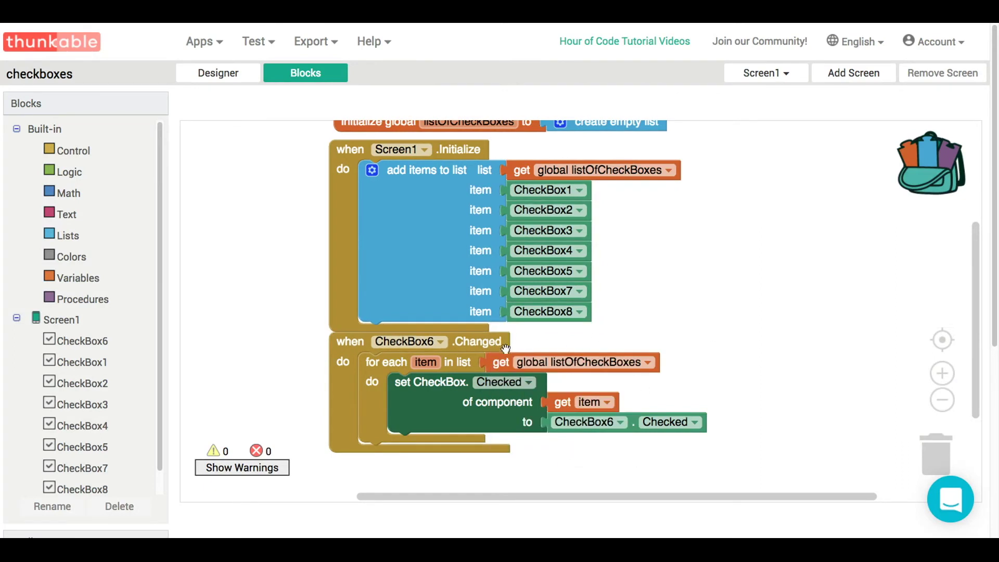
drag(505, 346, 504, 364)
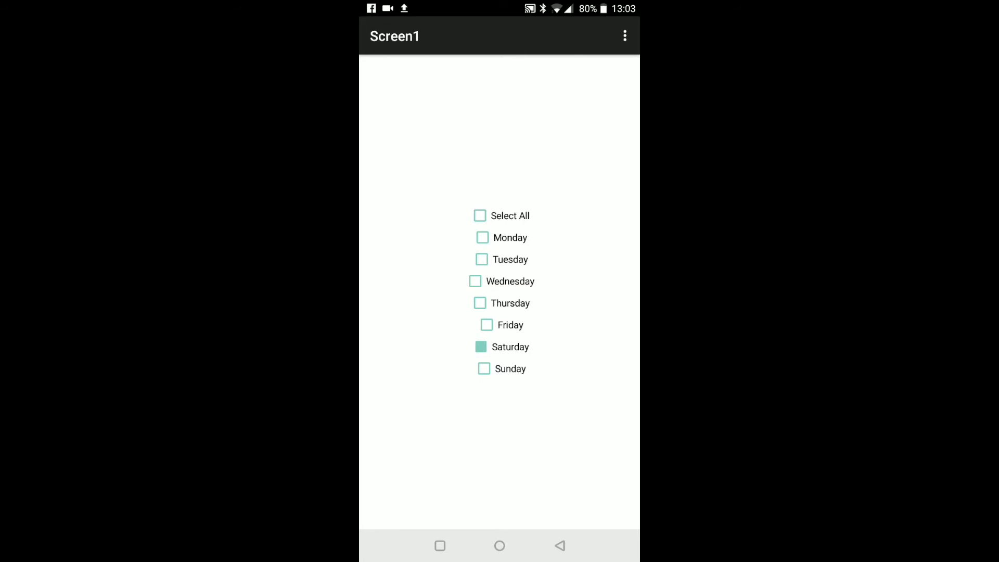
- On the phone, toggle Select All to tick and clear every day, including Sunday
click(480, 216)
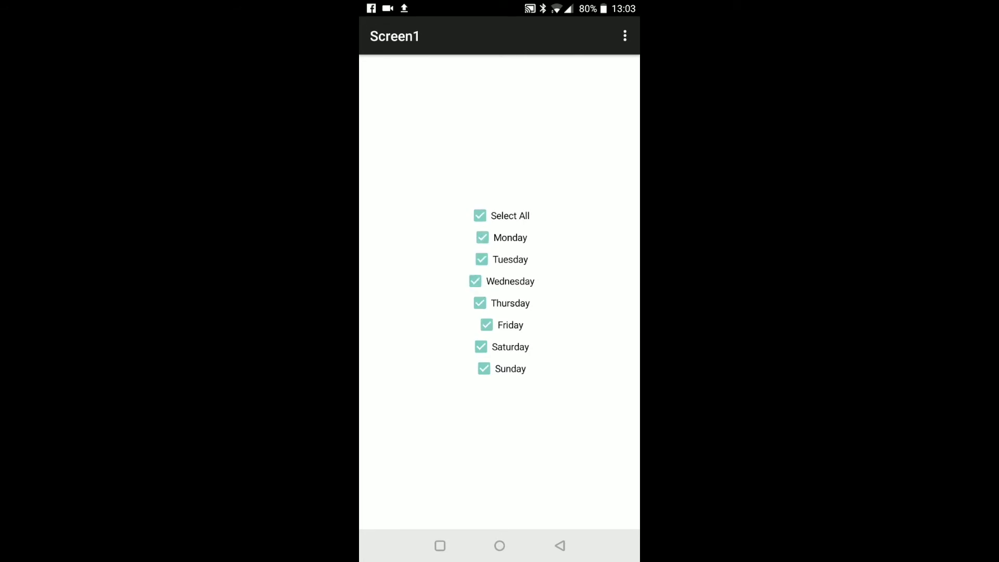
click(479, 216)
click(480, 216)
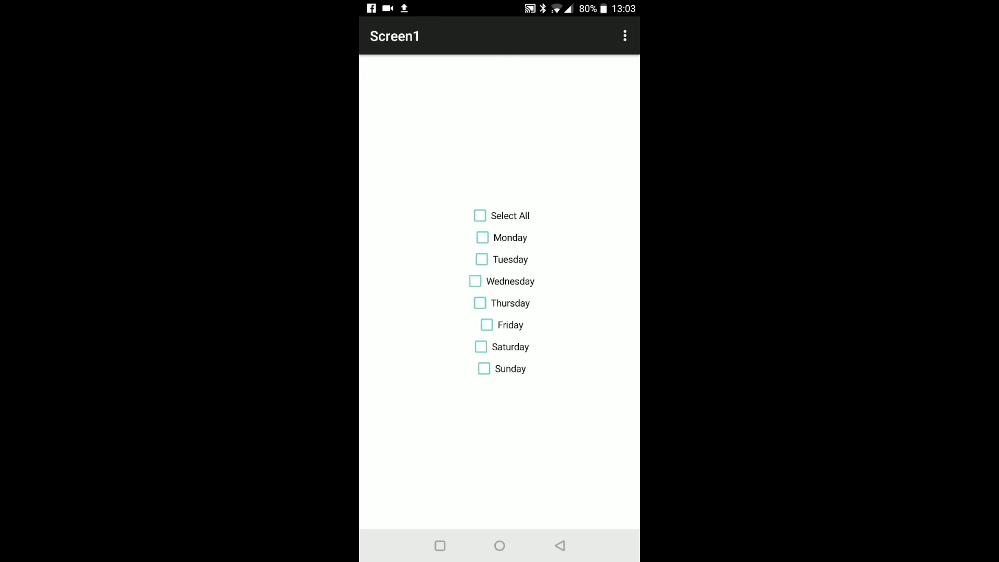